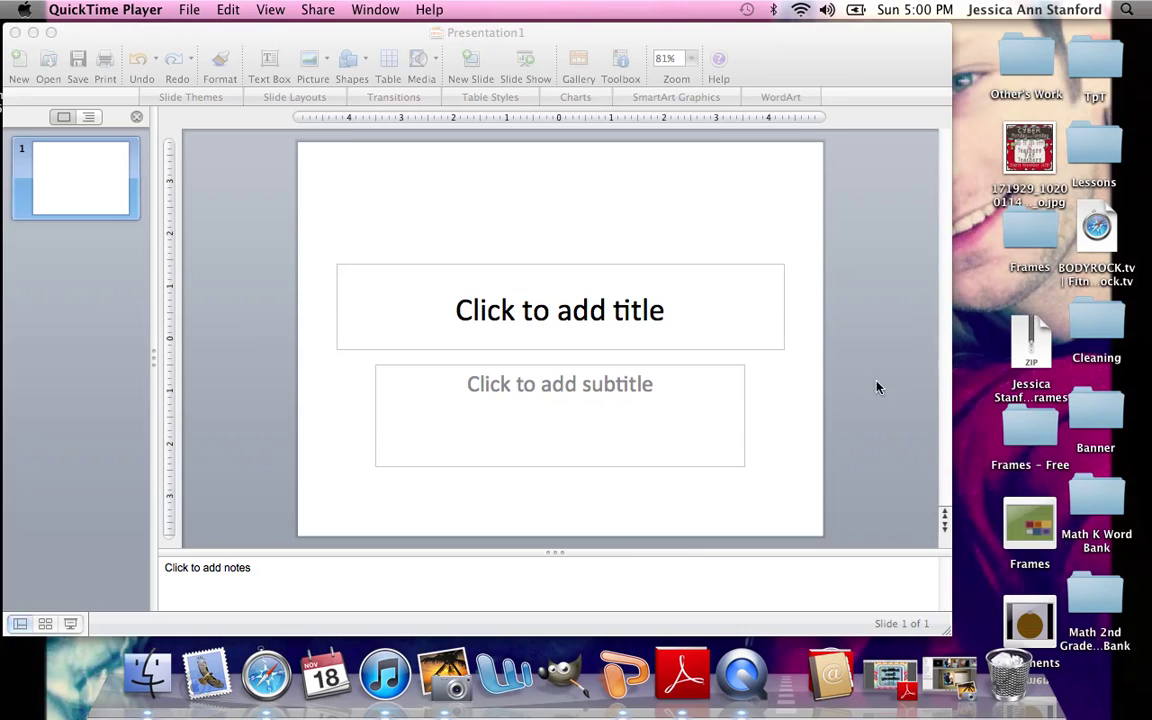
Delete both the title and subtitle placeholders from slide 1.
click(756, 268)
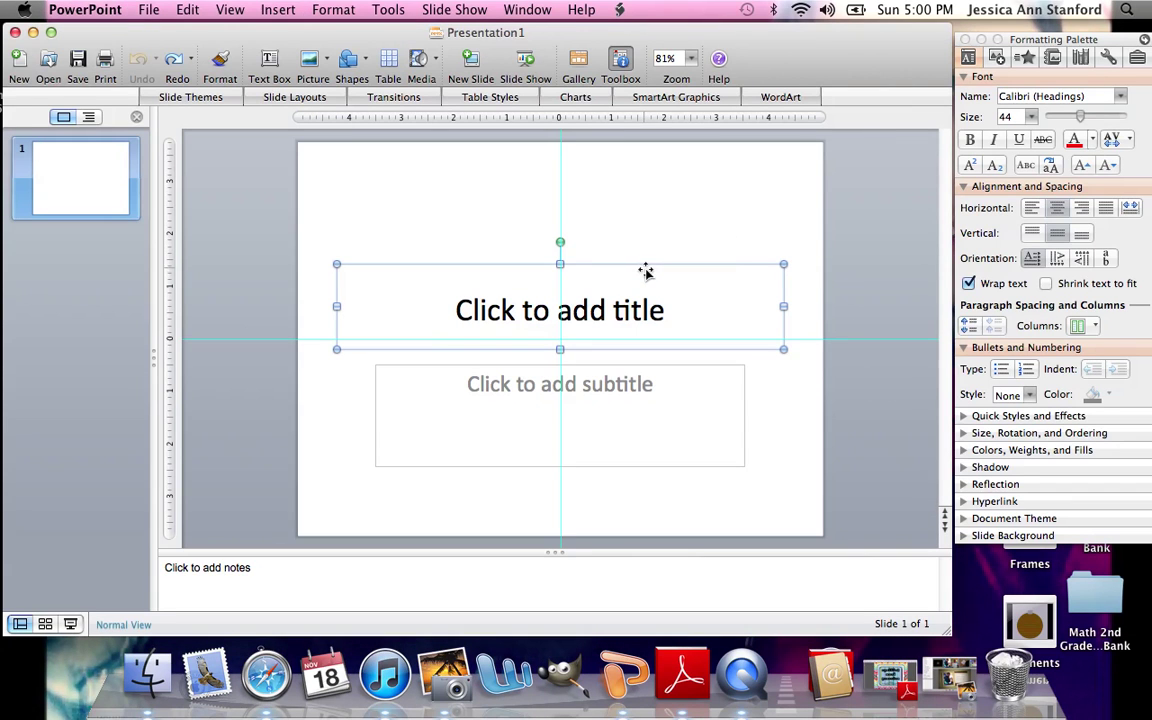
key(Delete)
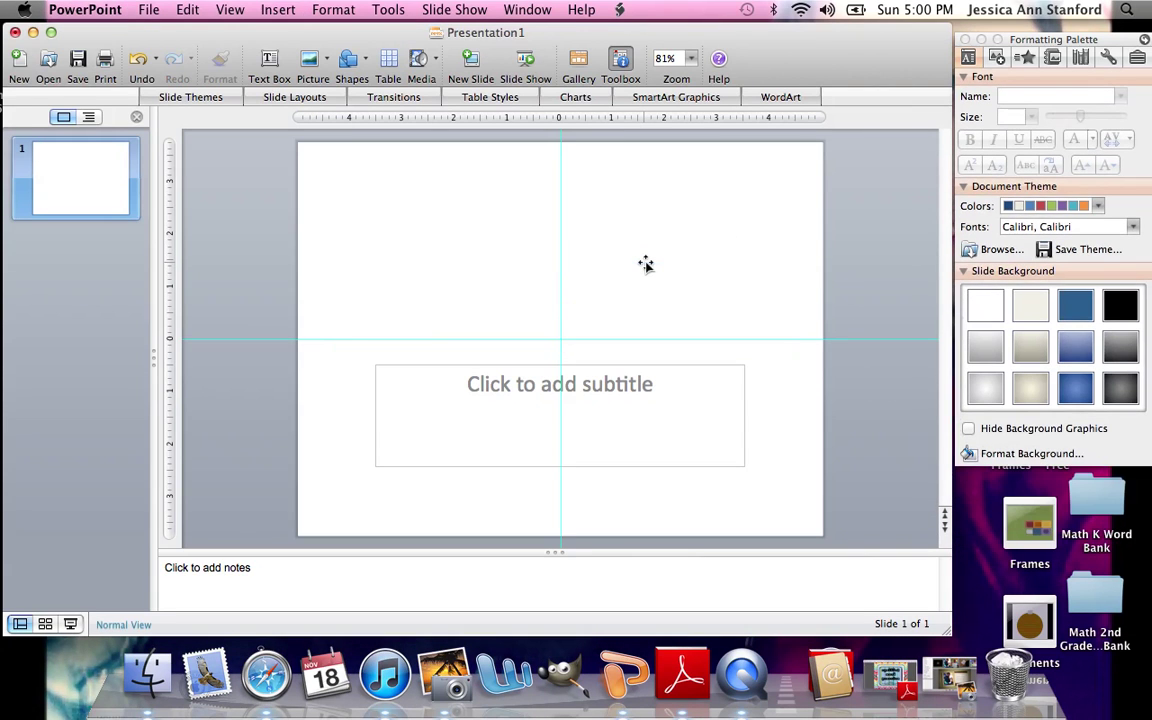
click(640, 367)
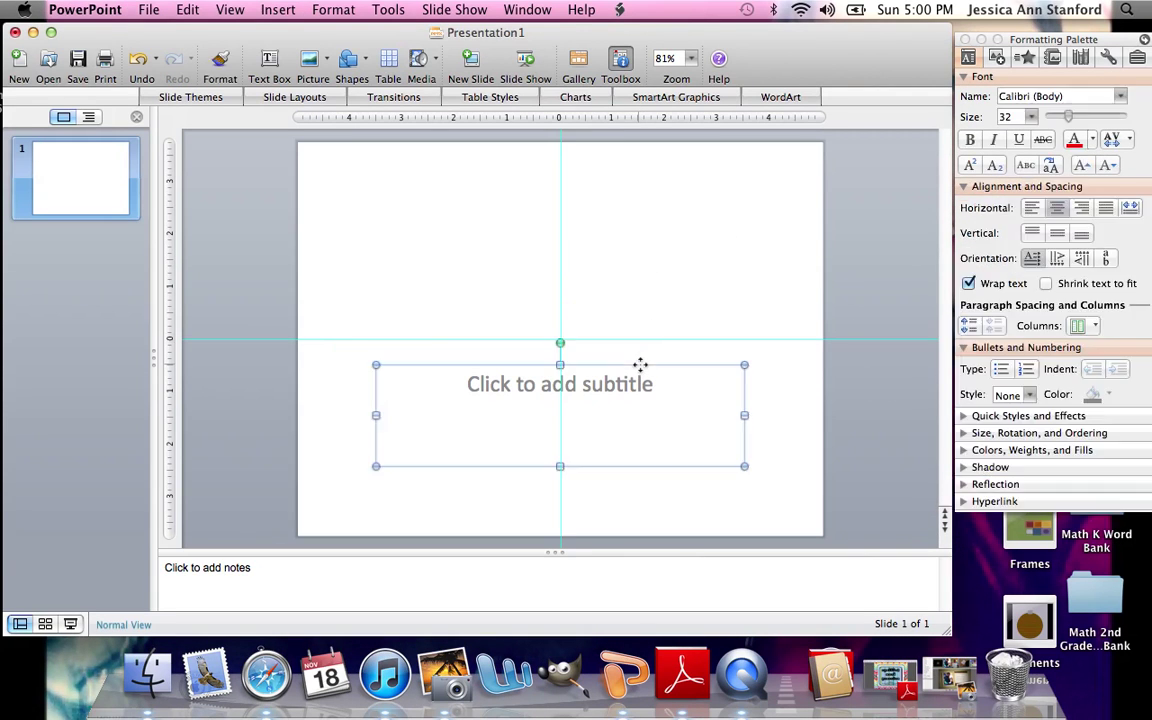
key(Delete)
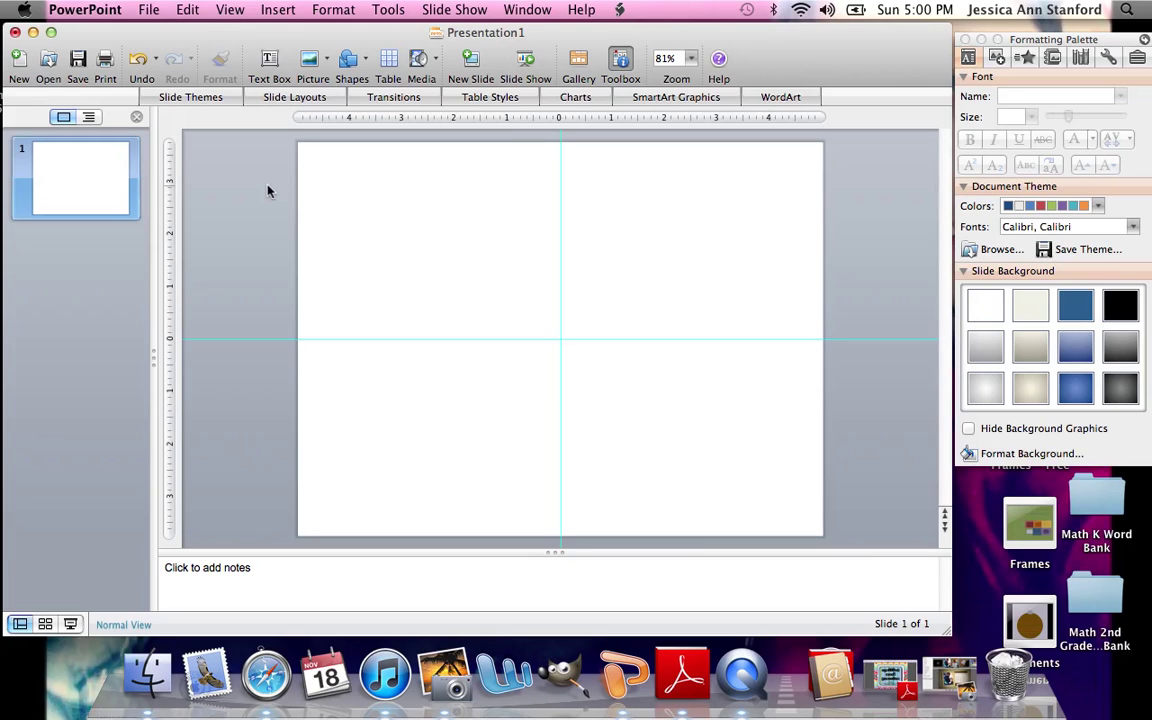
Switch the slide size to portrait, 7.5 × 10 inches, via Page Setup.
click(155, 10)
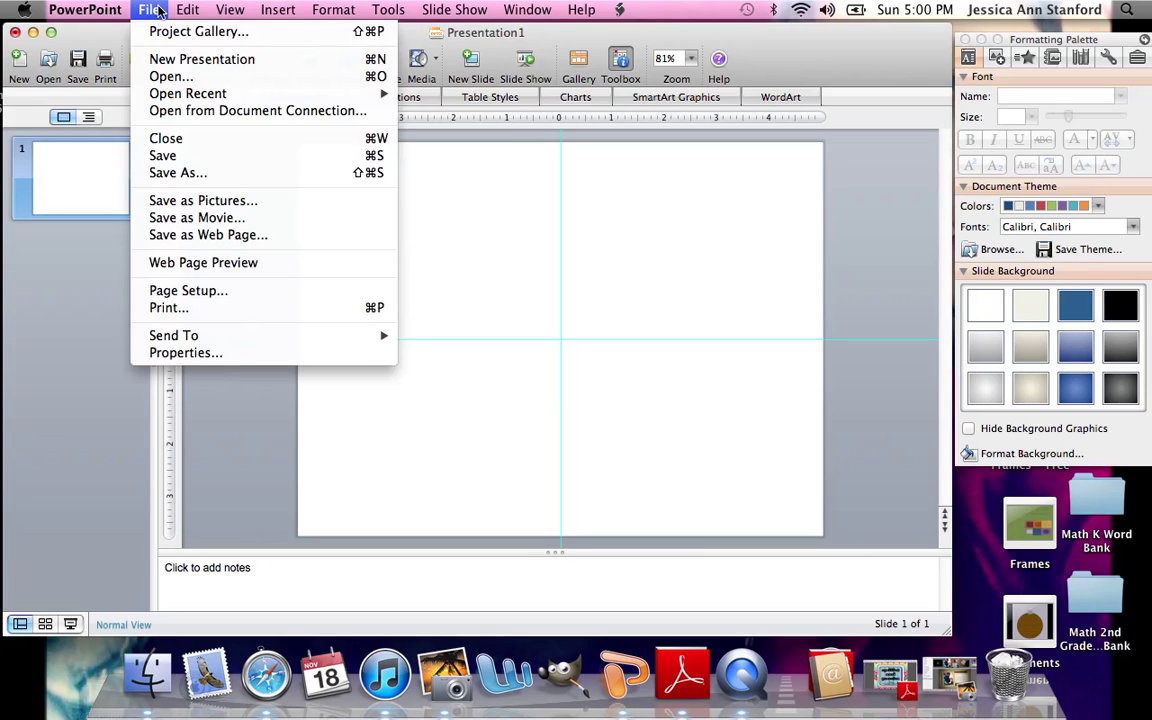
click(730, 227)
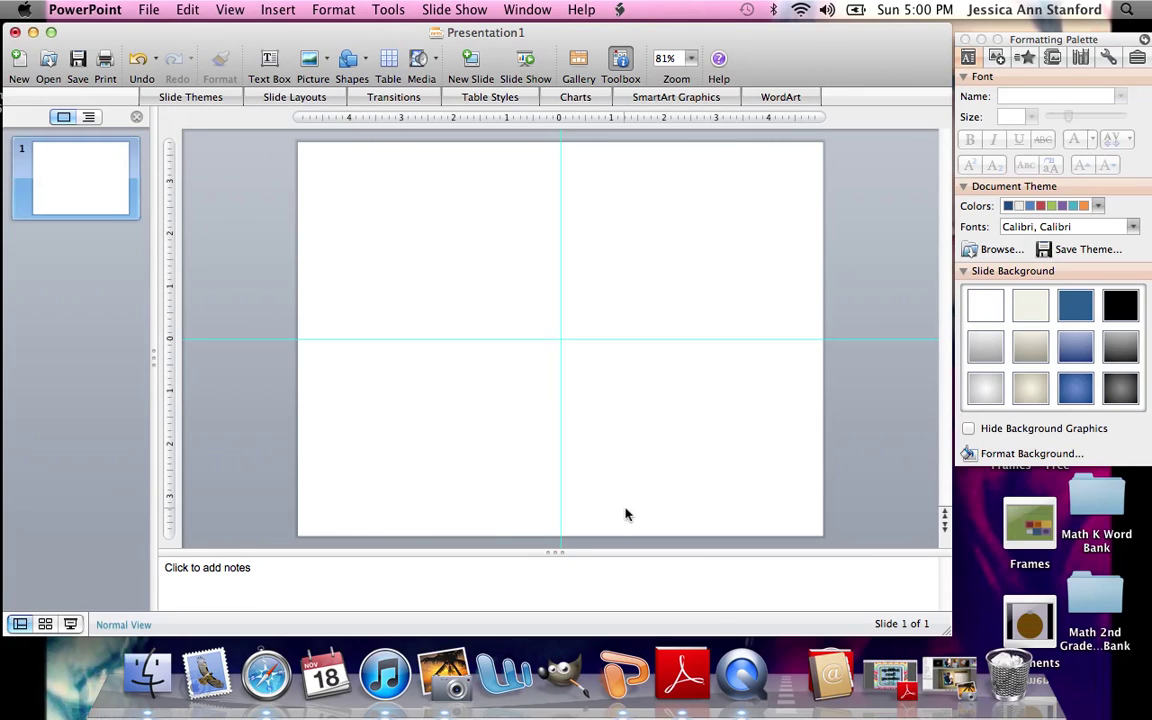
click(151, 10)
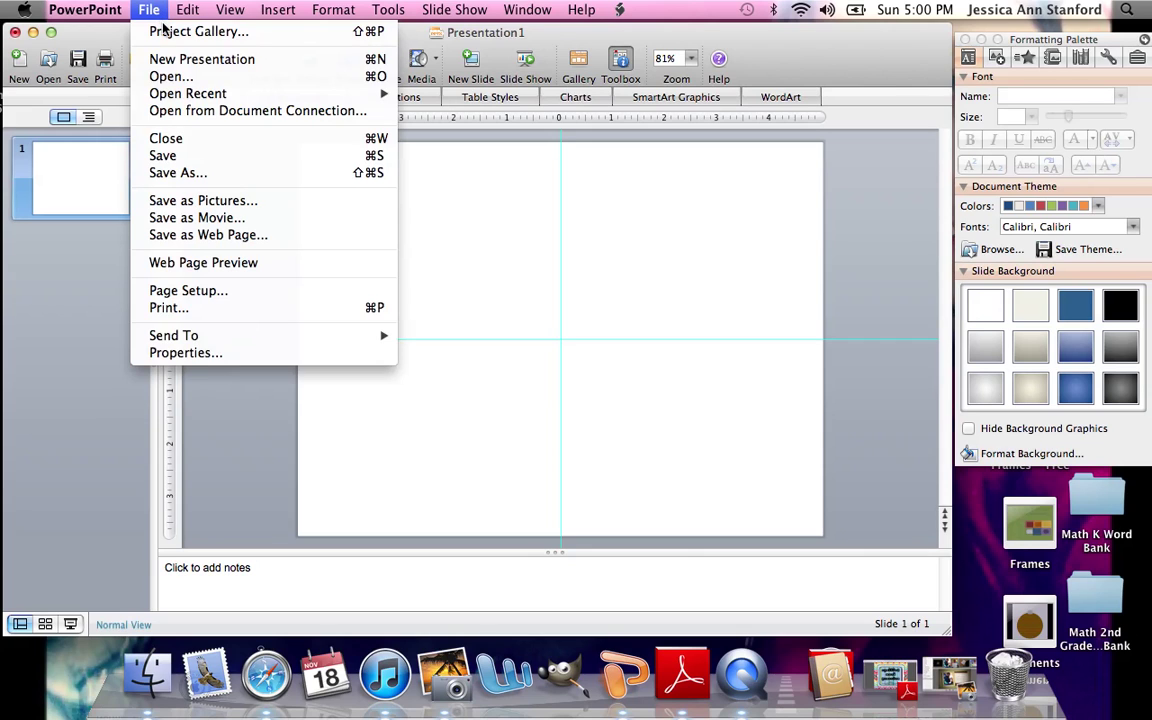
click(258, 292)
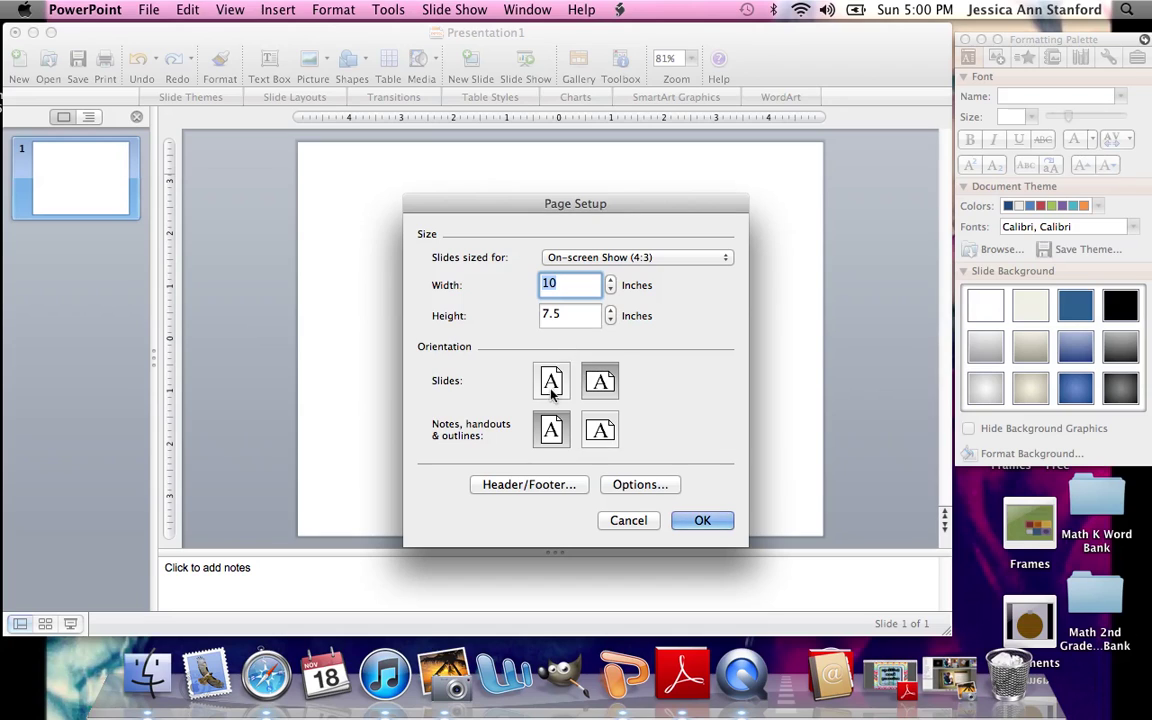
click(551, 393)
click(702, 519)
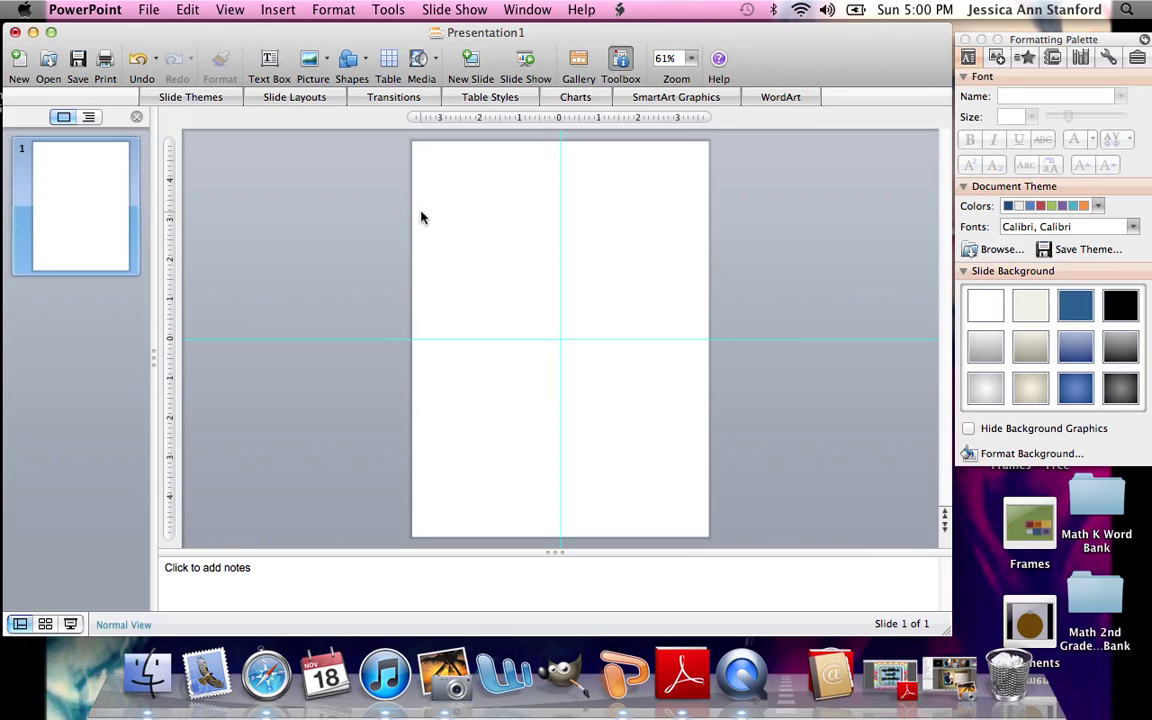
Pick Slide07.png from Desktop > TpT > Digital Papers – Red Barn as the background picture.
click(336, 10)
click(390, 273)
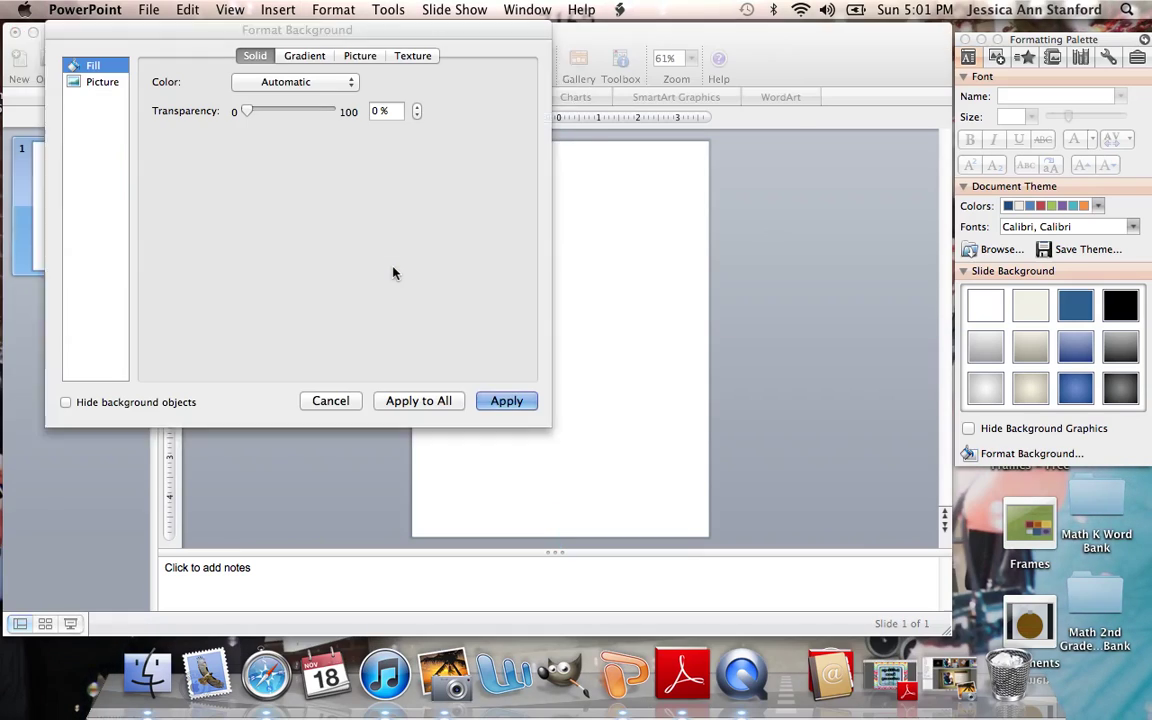
click(362, 56)
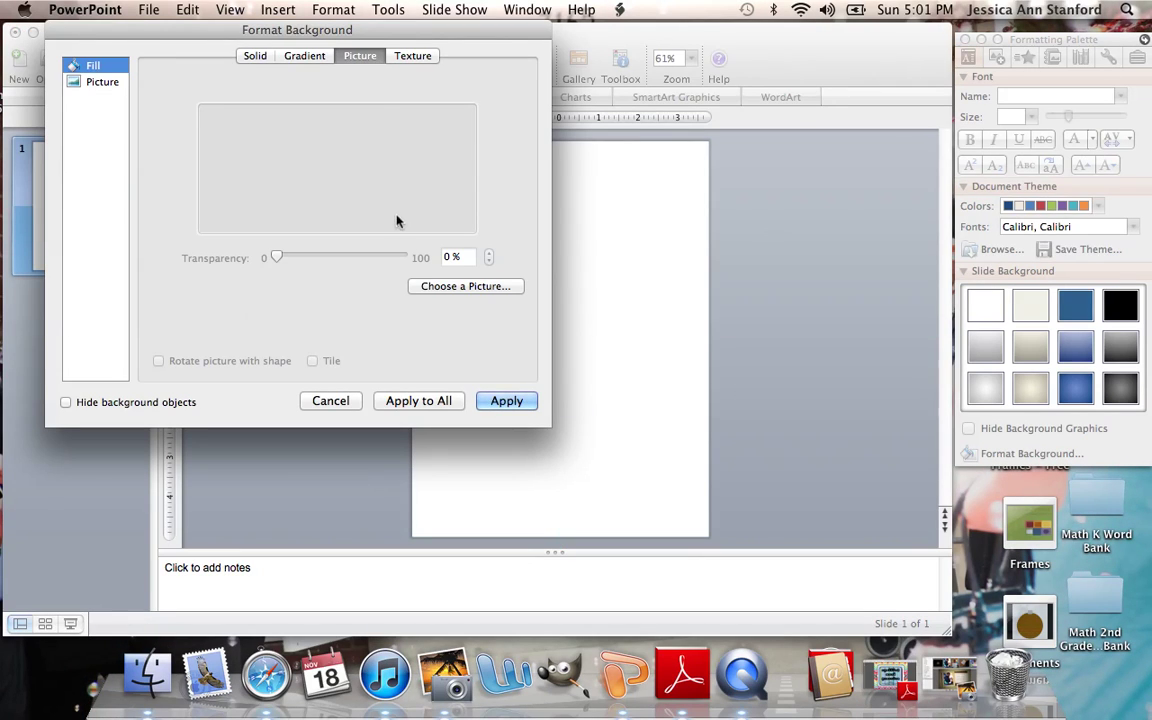
click(432, 290)
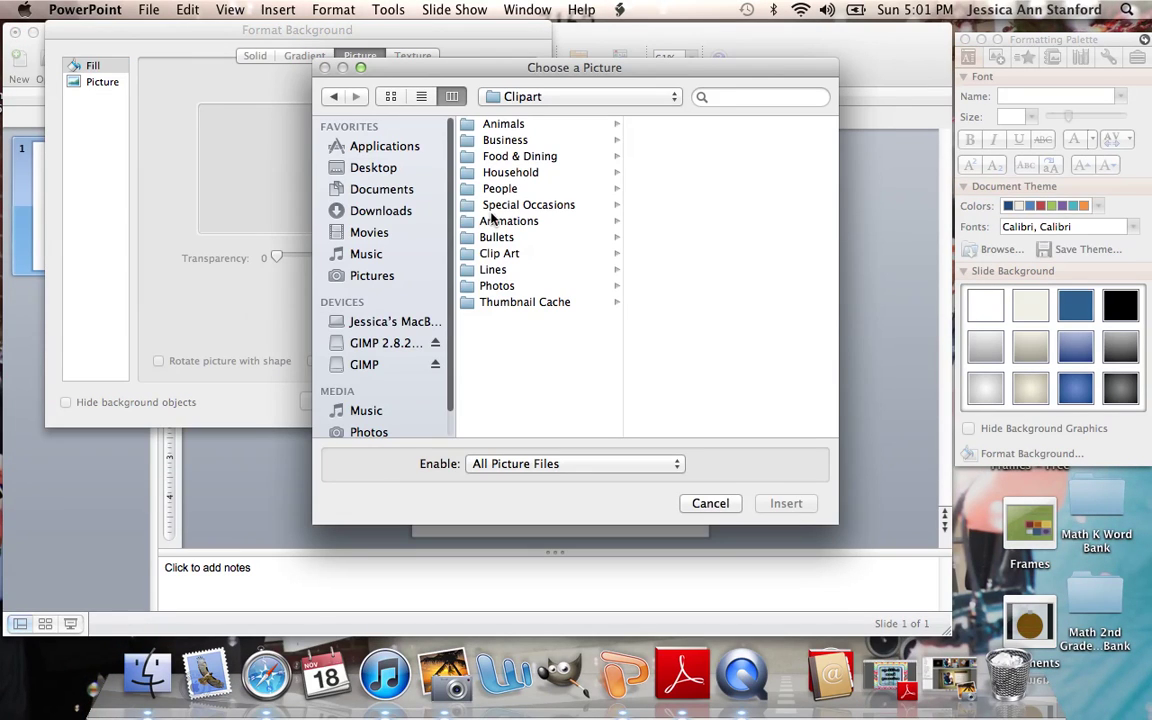
click(368, 170)
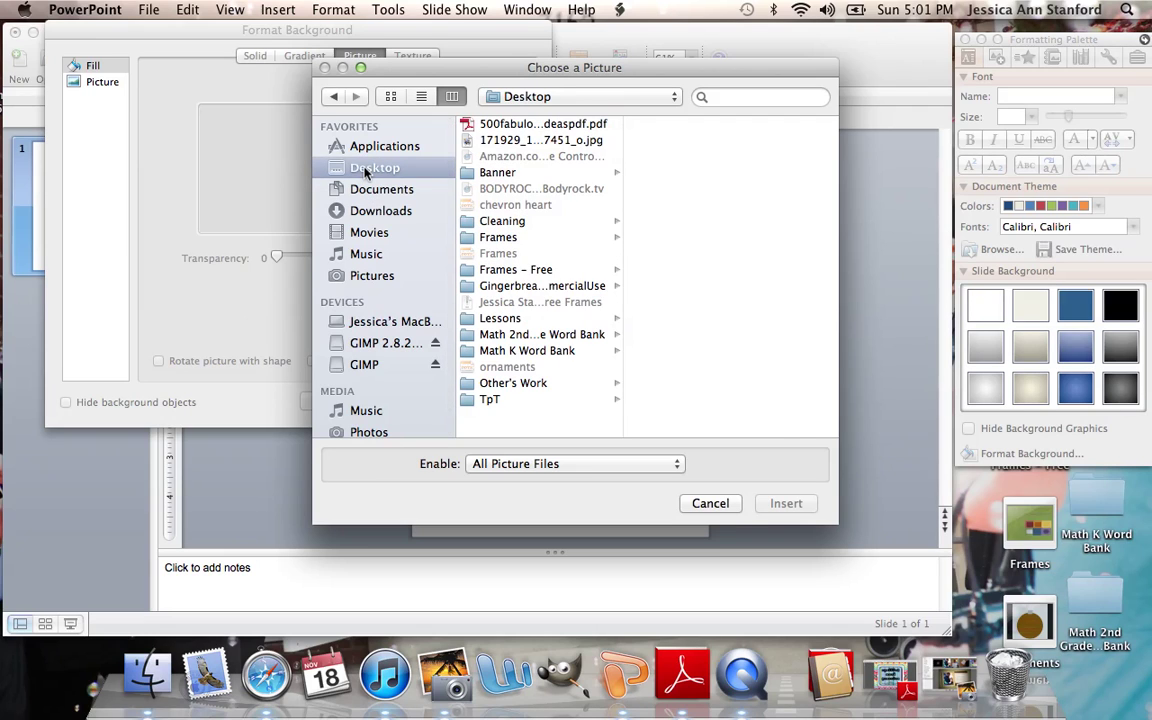
click(489, 399)
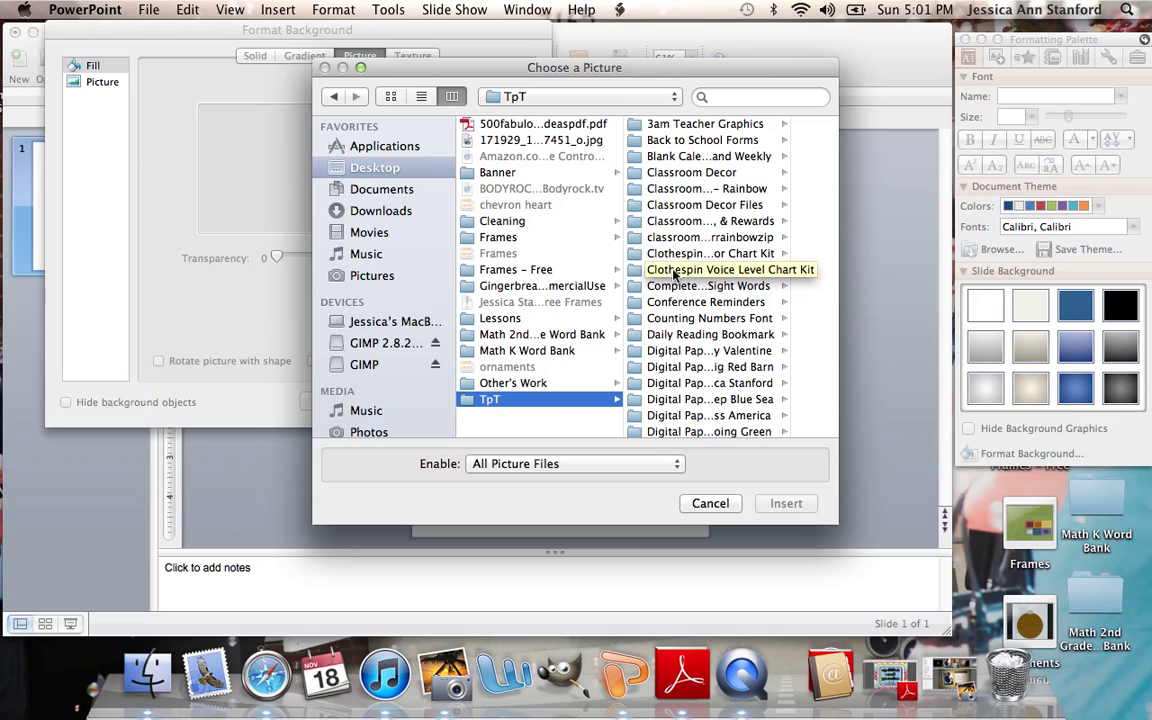
click(700, 366)
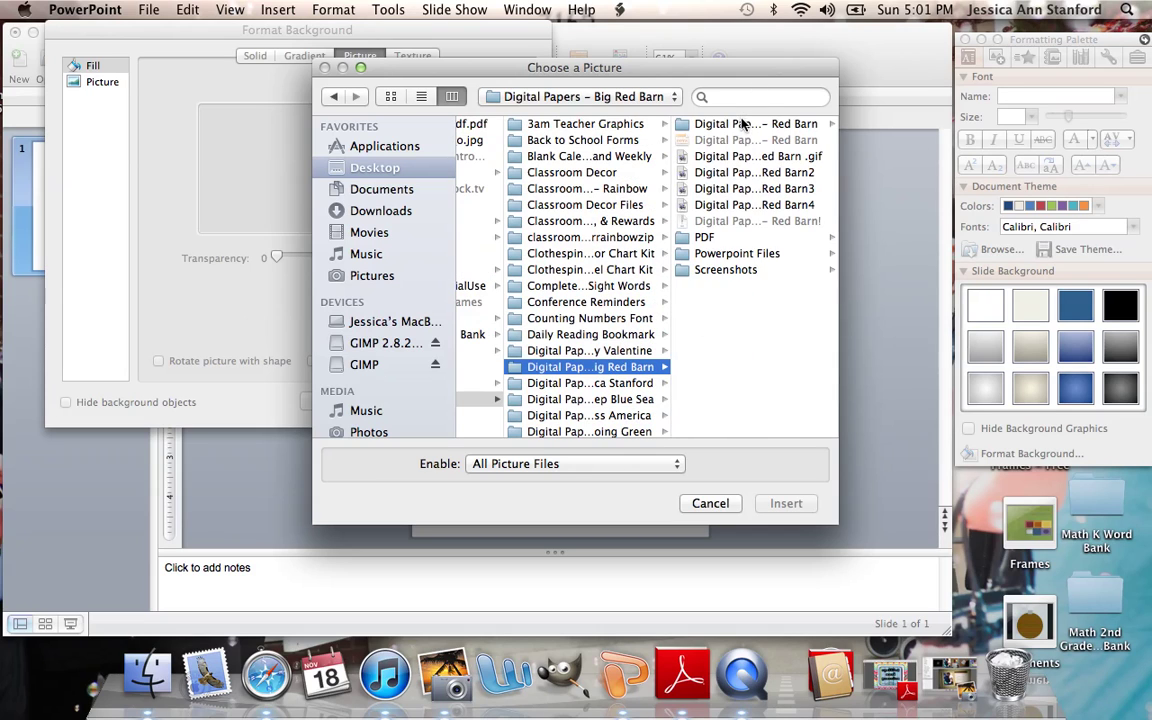
click(743, 123)
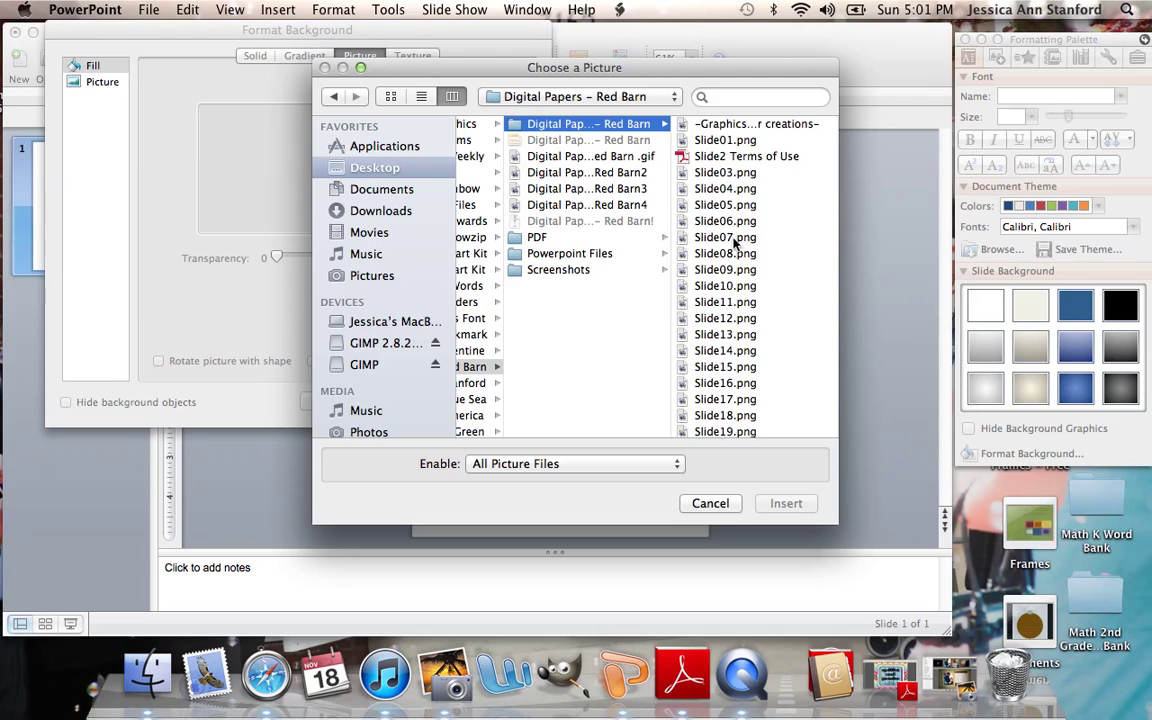
click(740, 237)
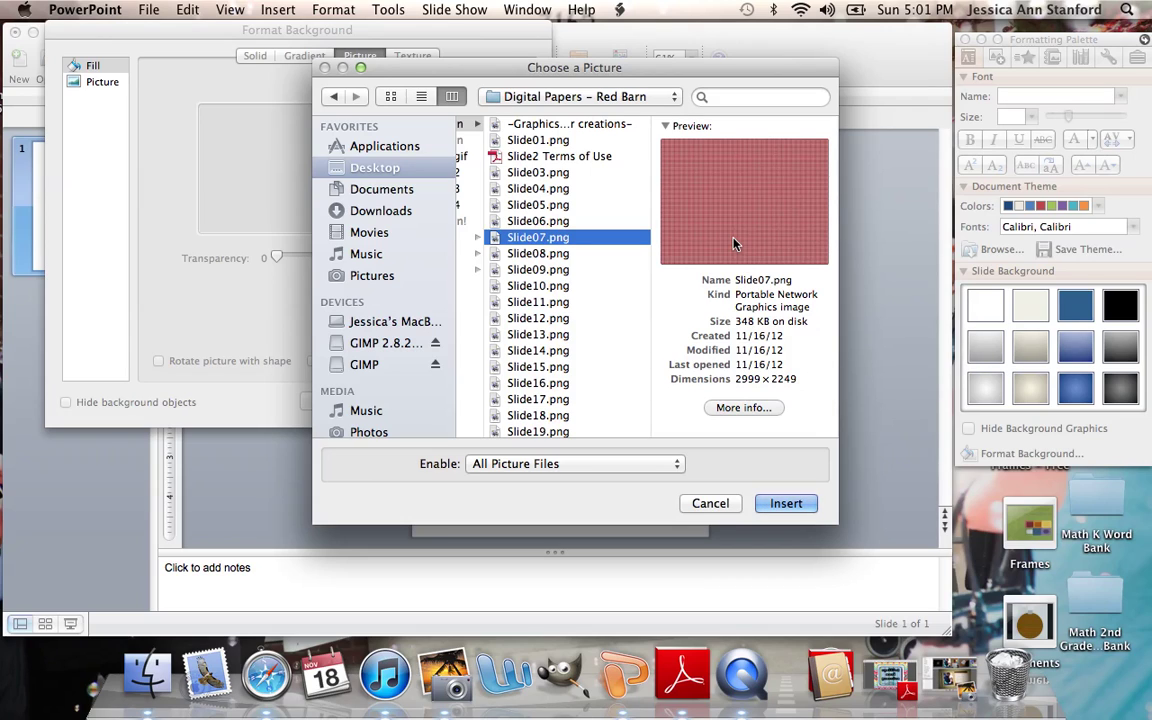
click(786, 504)
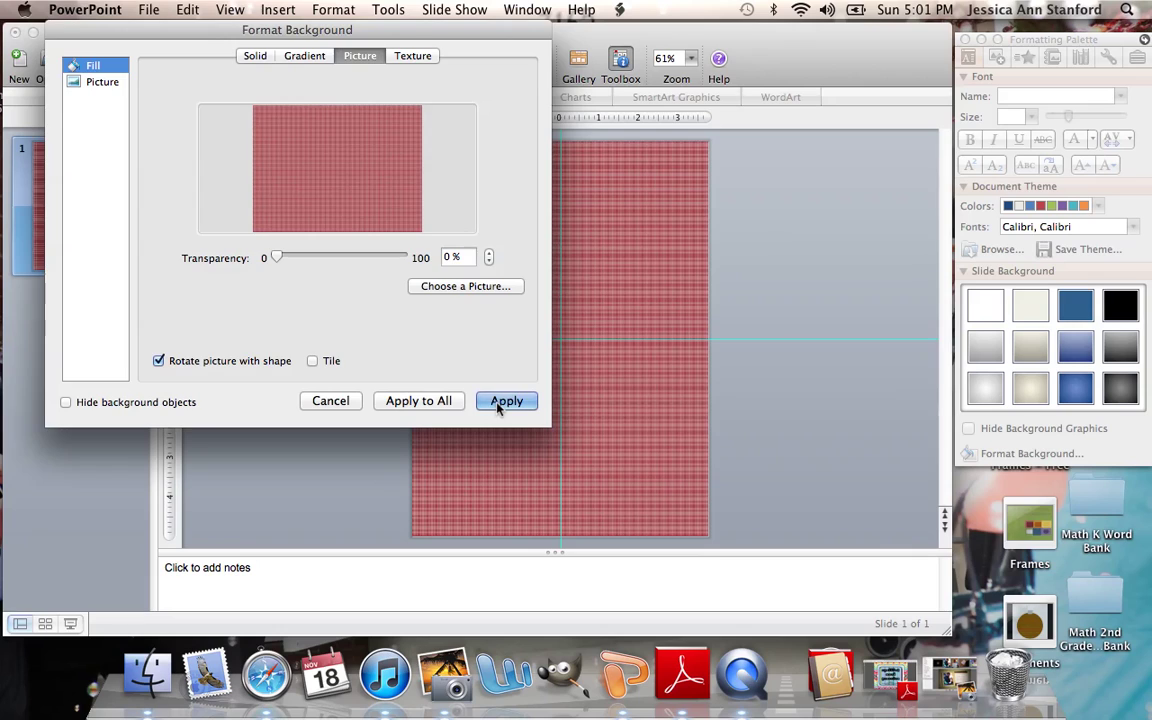
Apply the plaid background, then draw a large rounded rectangle across the slide, nudged slightly right.
click(500, 403)
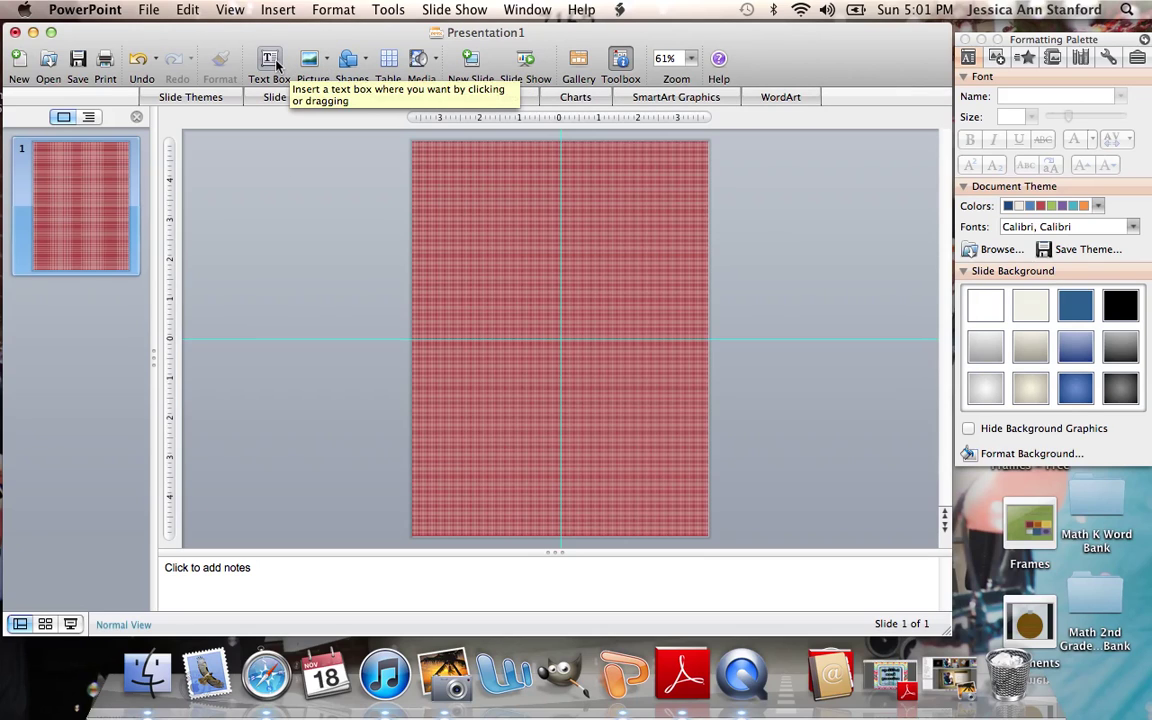
click(348, 64)
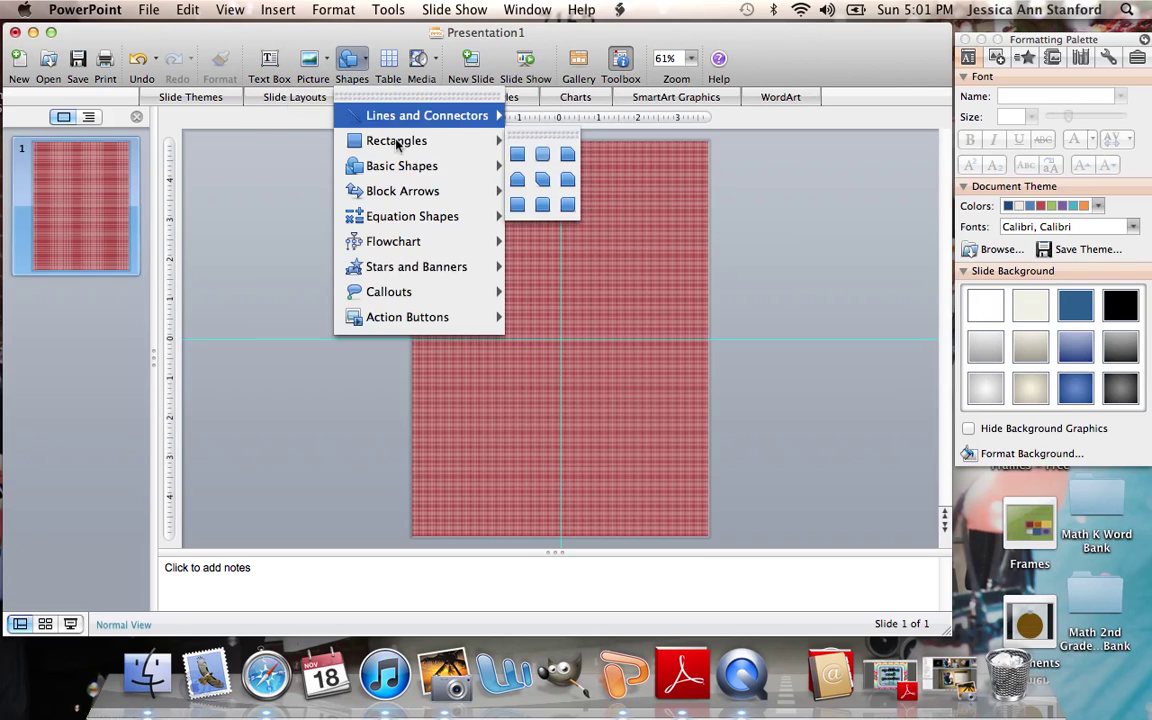
mouse_move(397, 172)
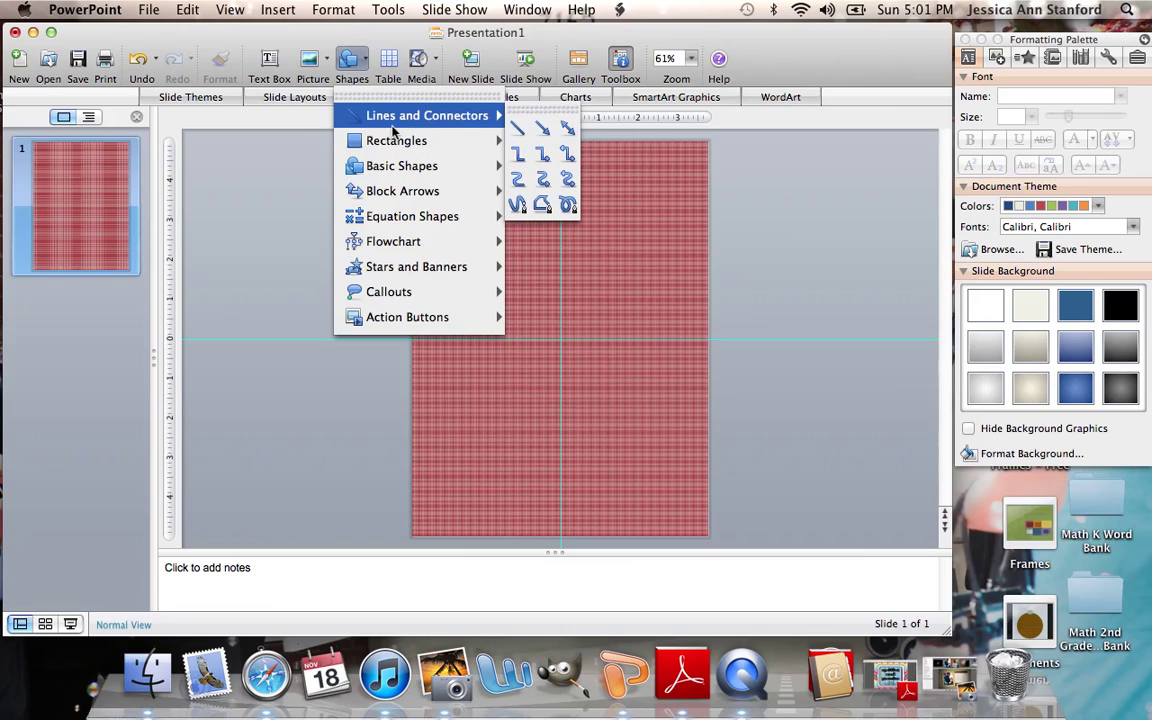
mouse_move(411, 140)
click(541, 156)
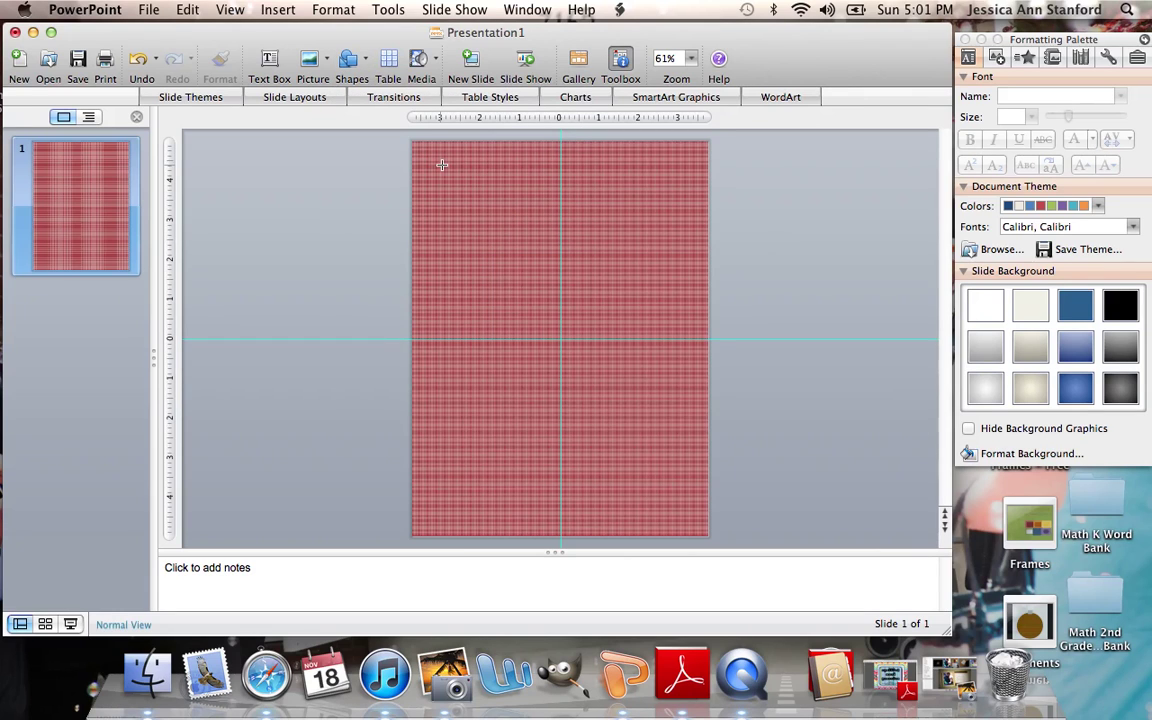
drag(442, 180, 671, 500)
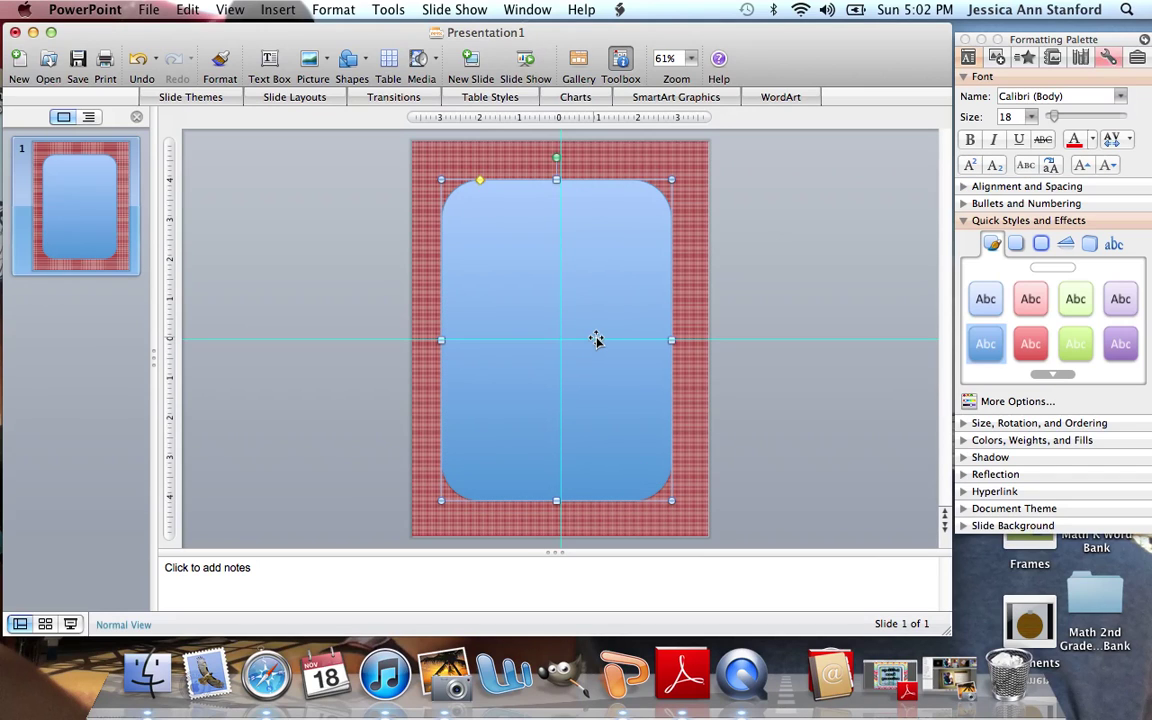
key(Right)
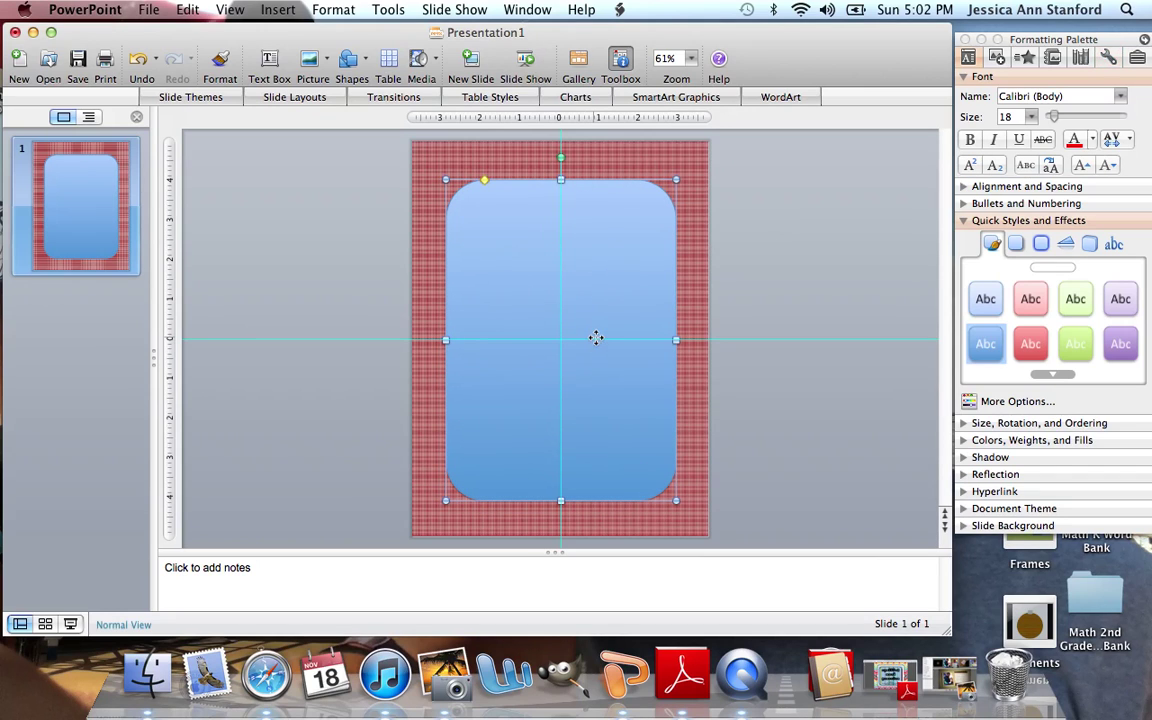
Give the rounded rectangle a light pink fill.
double_click(596, 339)
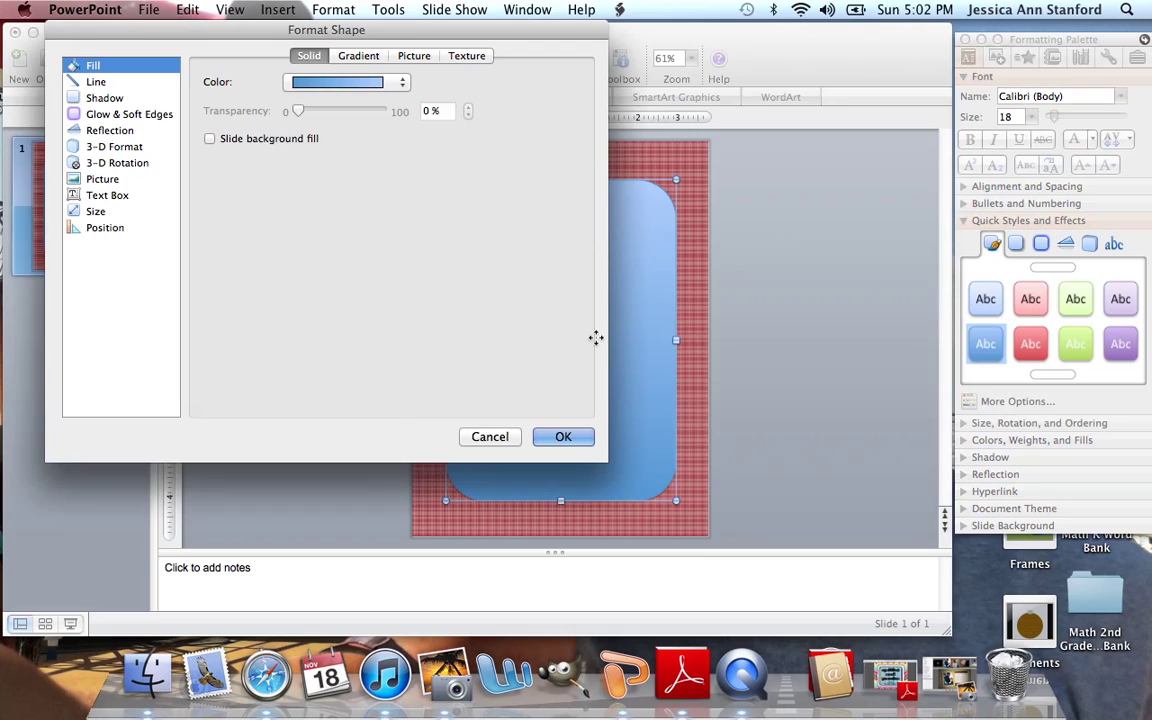
click(402, 83)
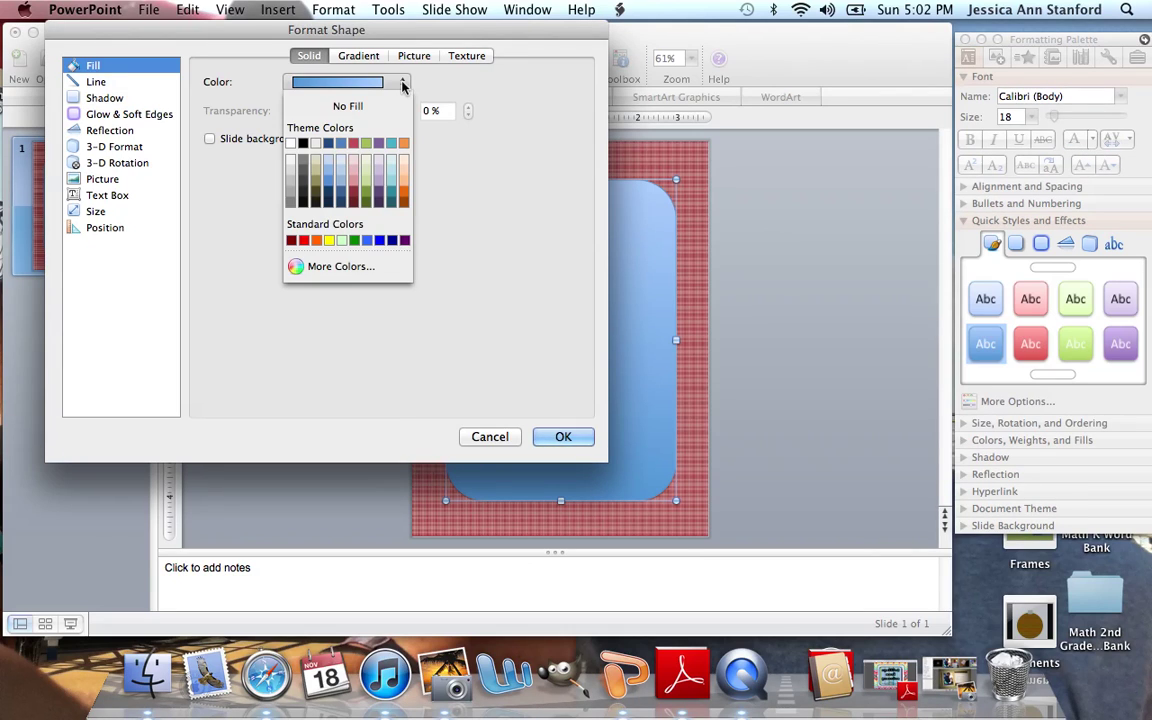
click(353, 160)
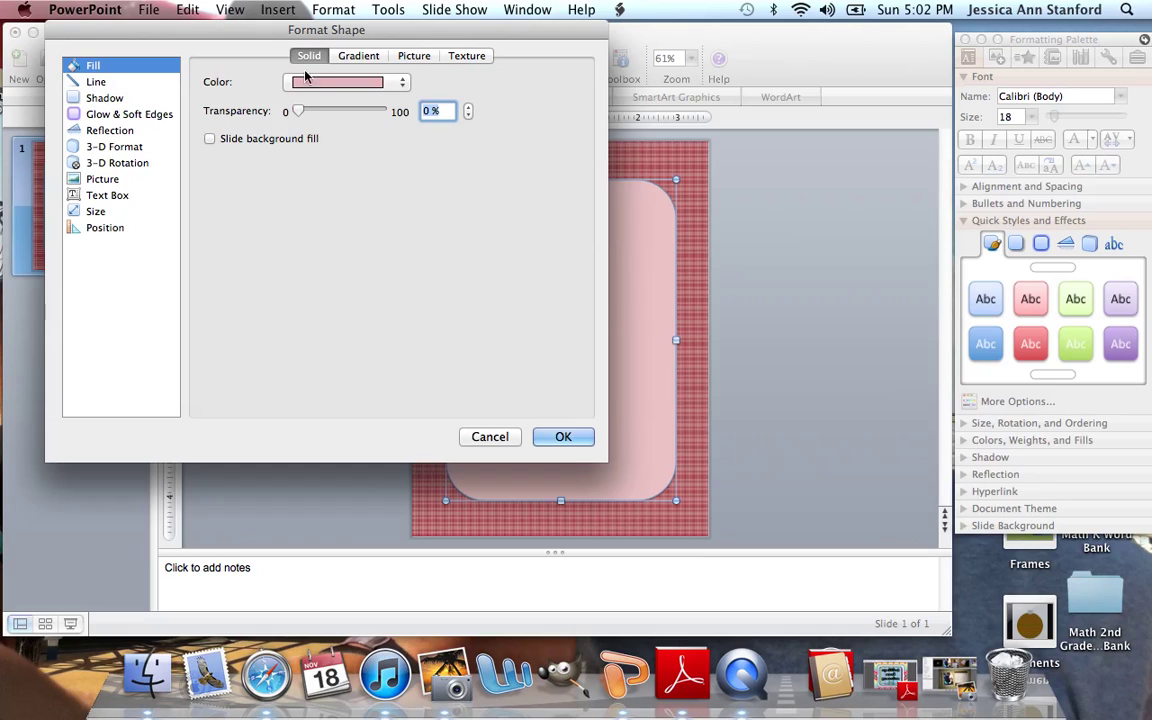
Make the panel's outline dark maroon, 6 pt thick and dashed.
click(100, 82)
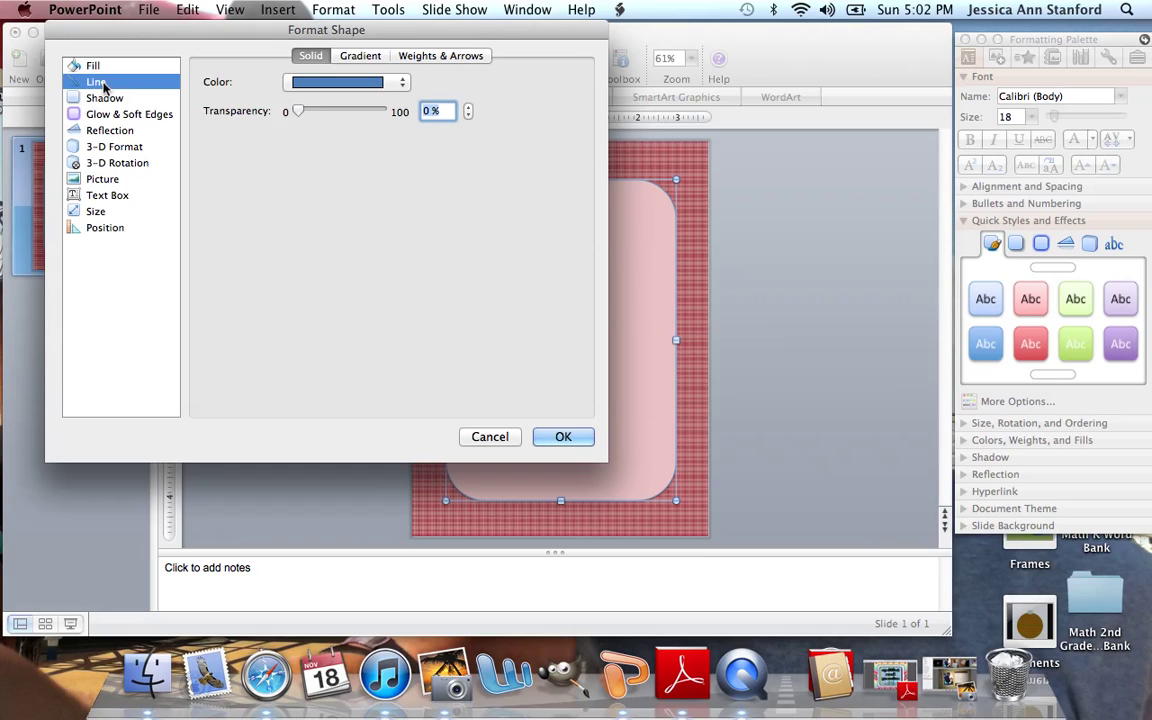
click(402, 83)
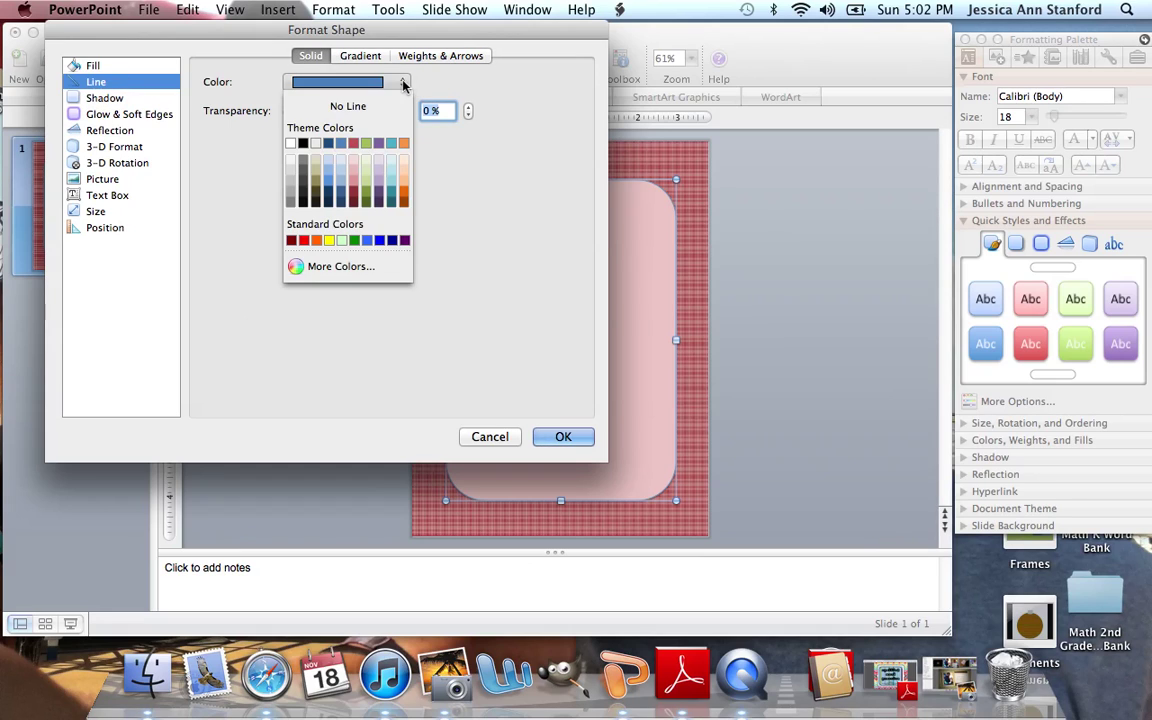
click(354, 197)
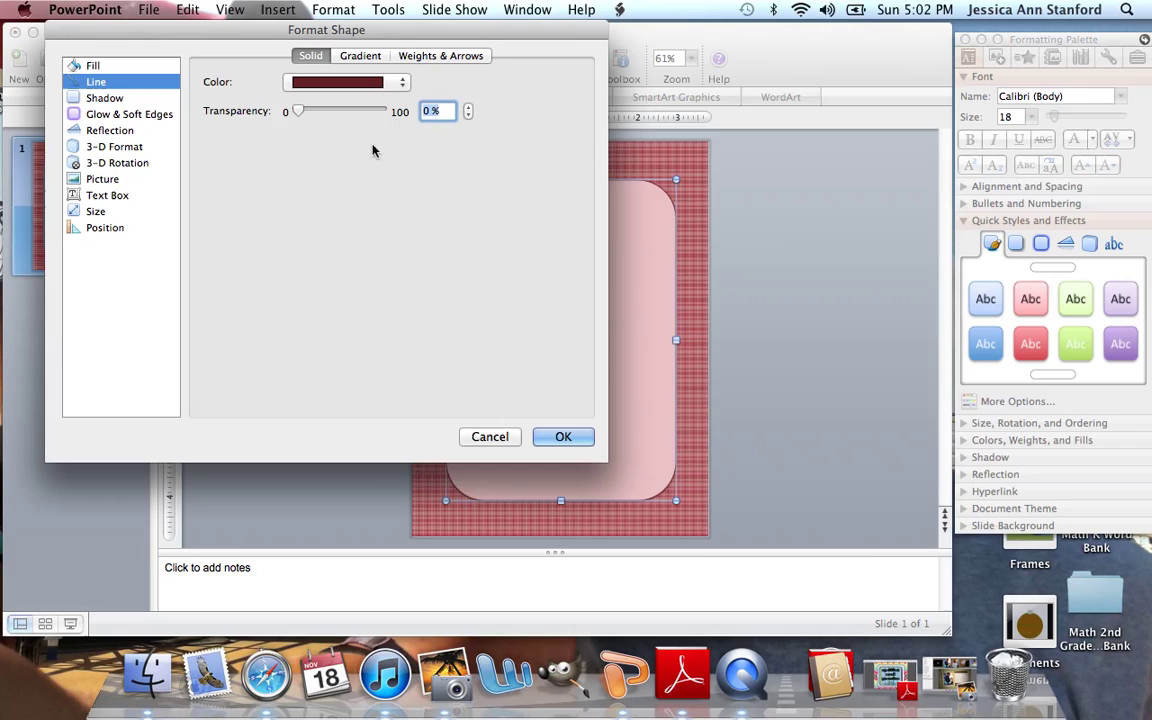
click(415, 55)
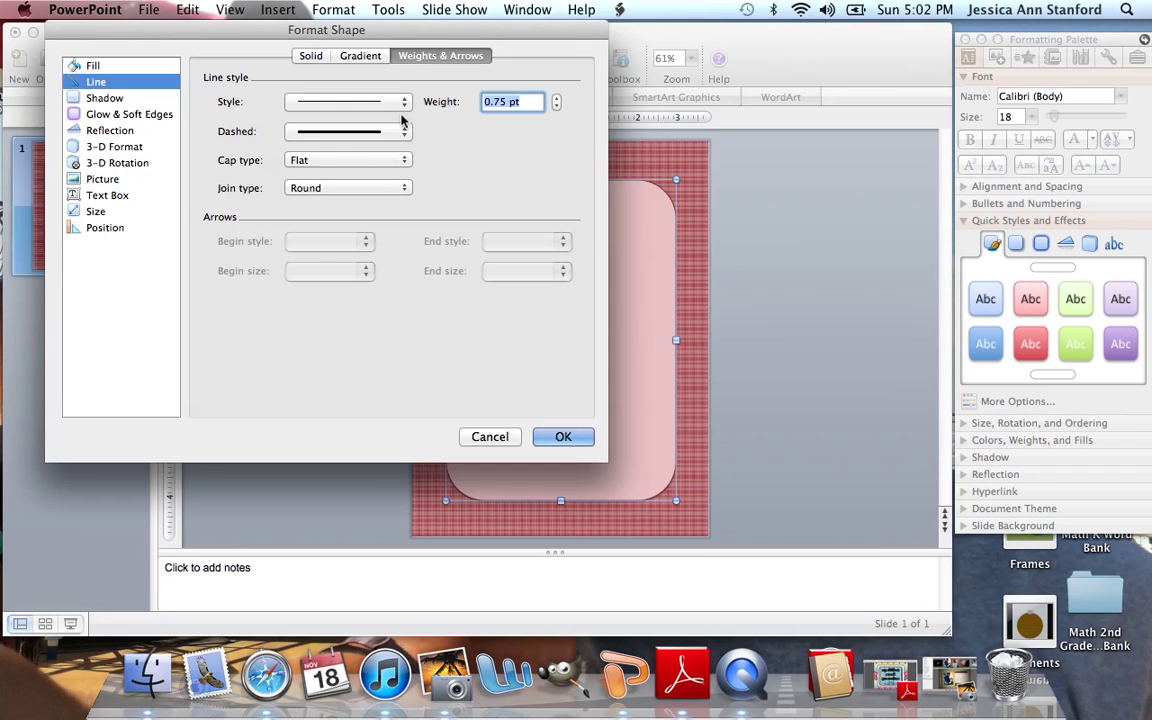
click(404, 131)
click(403, 108)
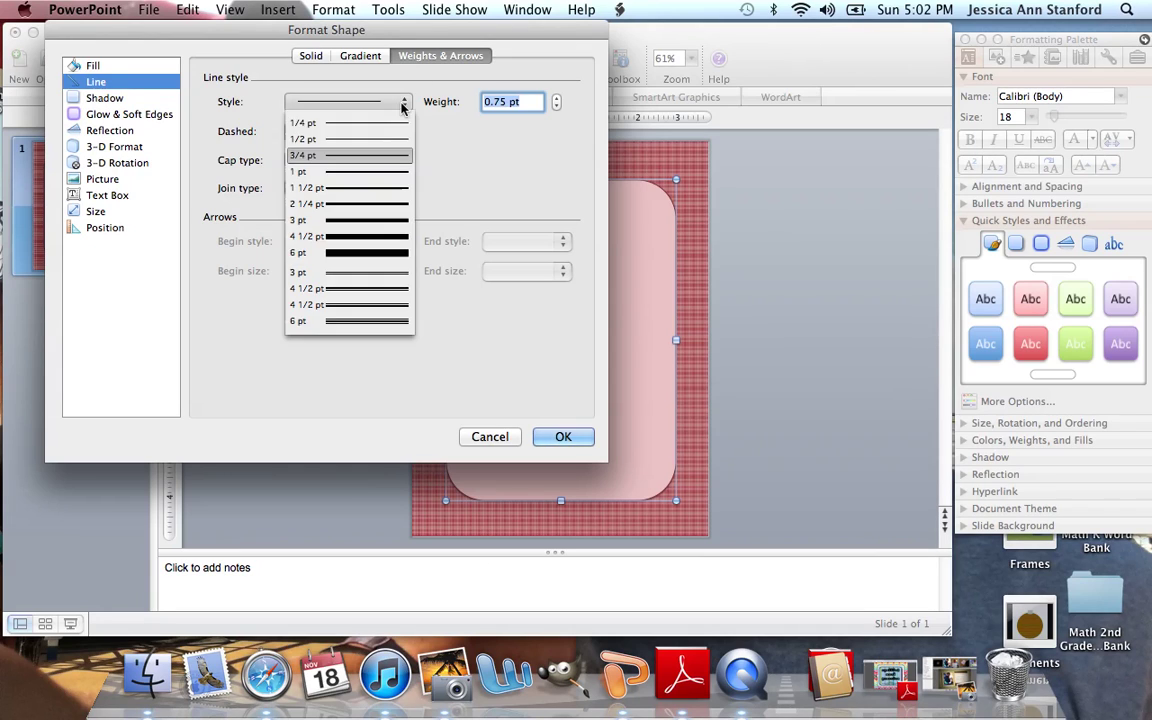
click(377, 256)
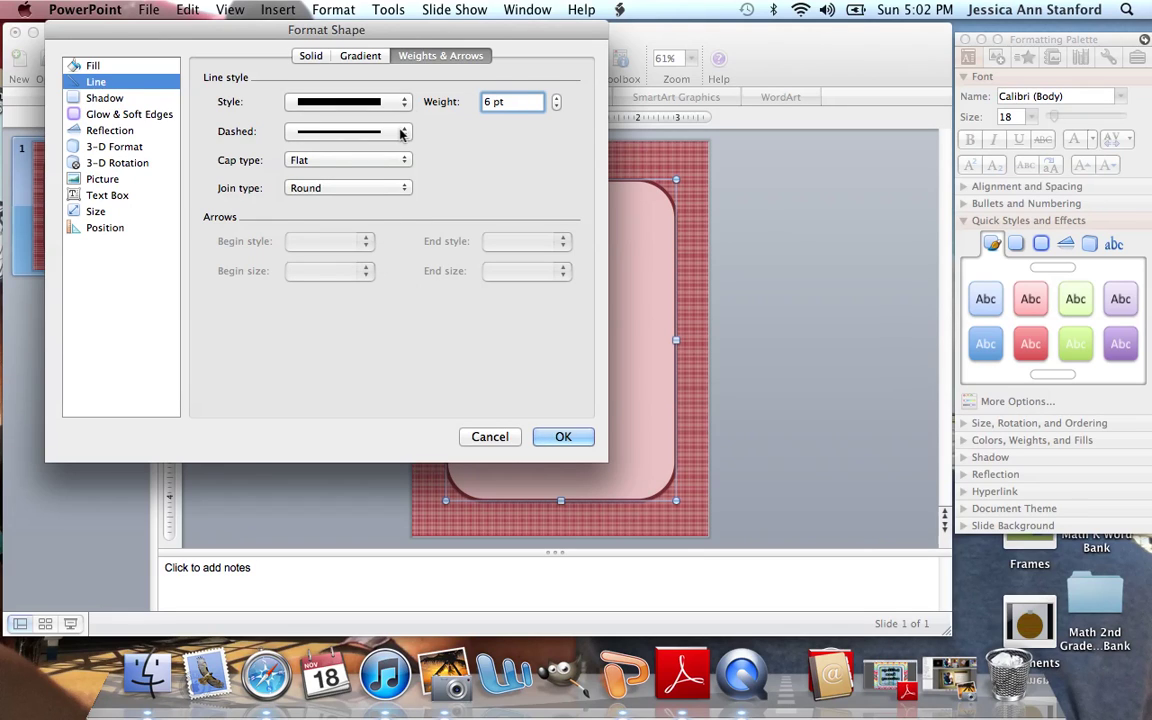
click(362, 128)
click(342, 144)
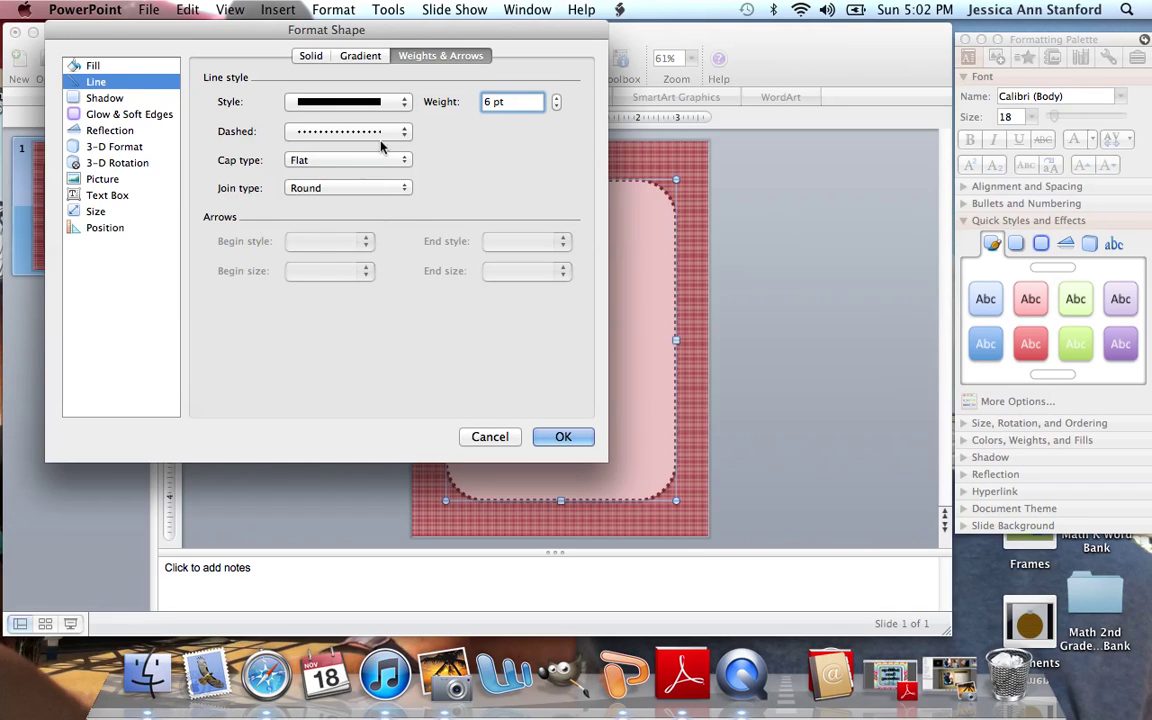
click(364, 128)
click(348, 189)
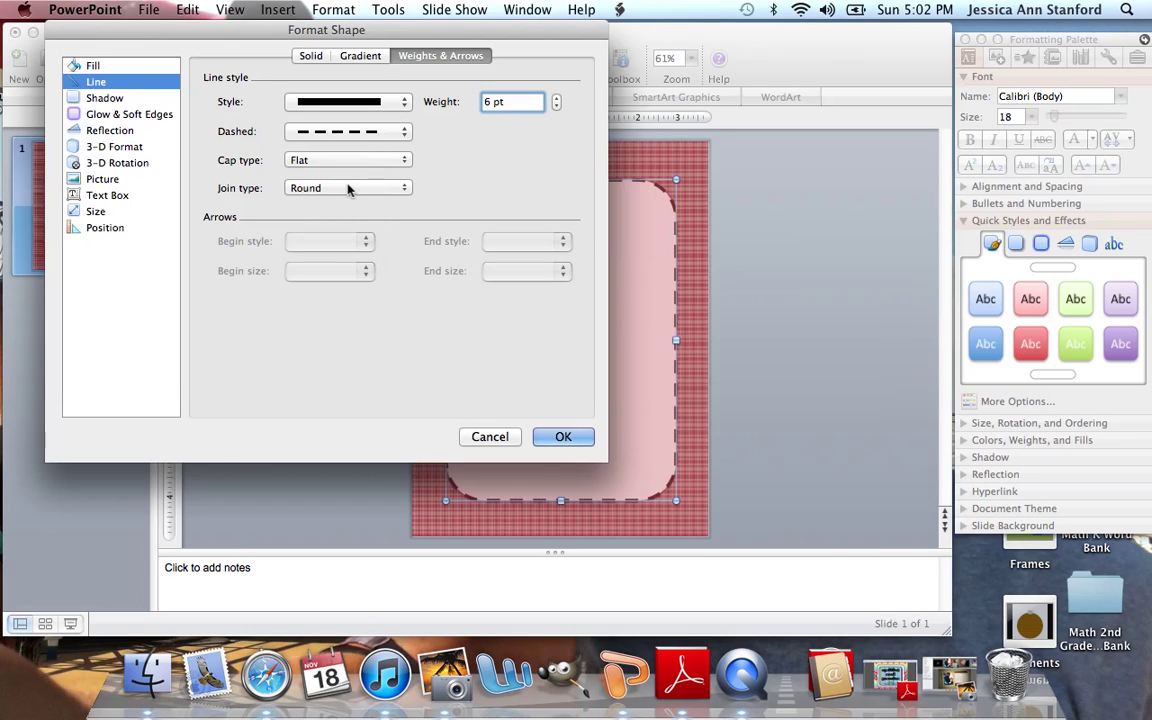
Remove the panel's shadow and add a 16 pt pink glow, then apply.
click(111, 97)
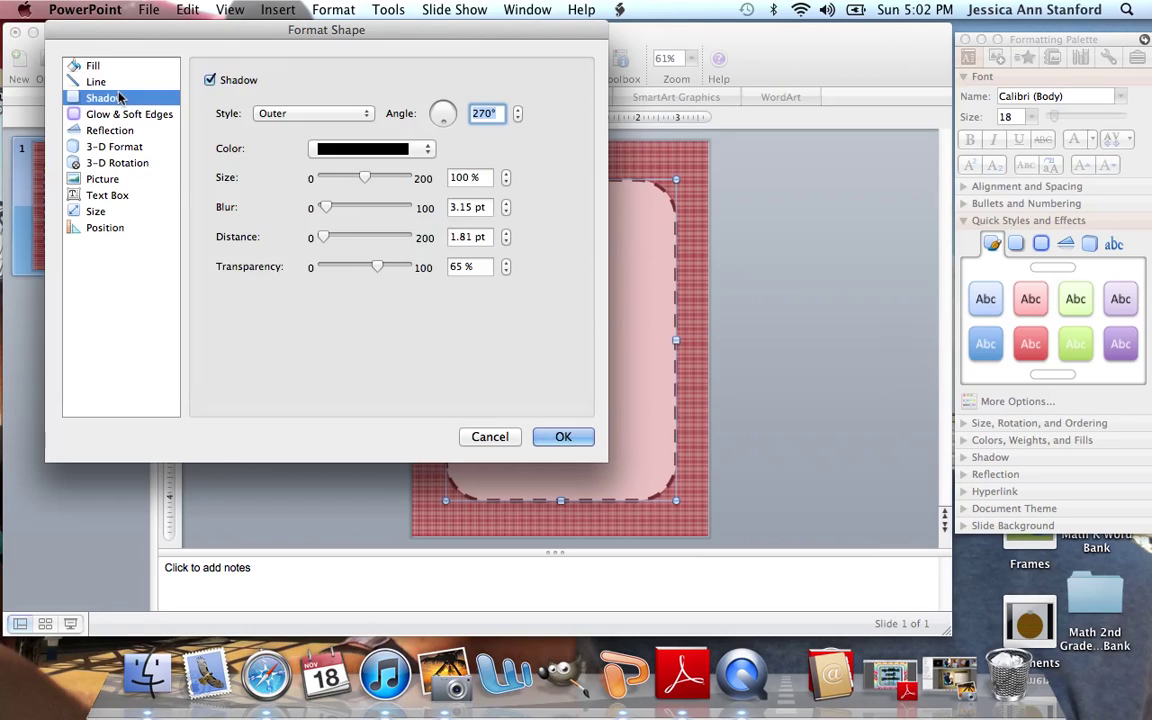
click(211, 80)
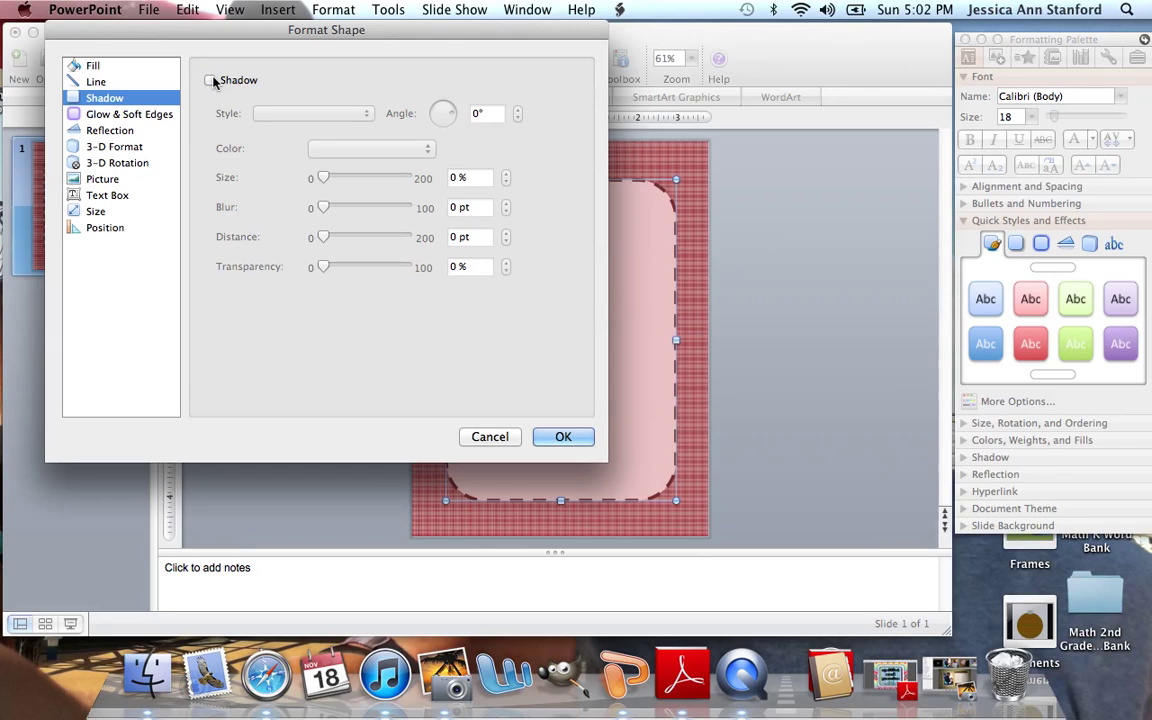
click(139, 116)
click(345, 102)
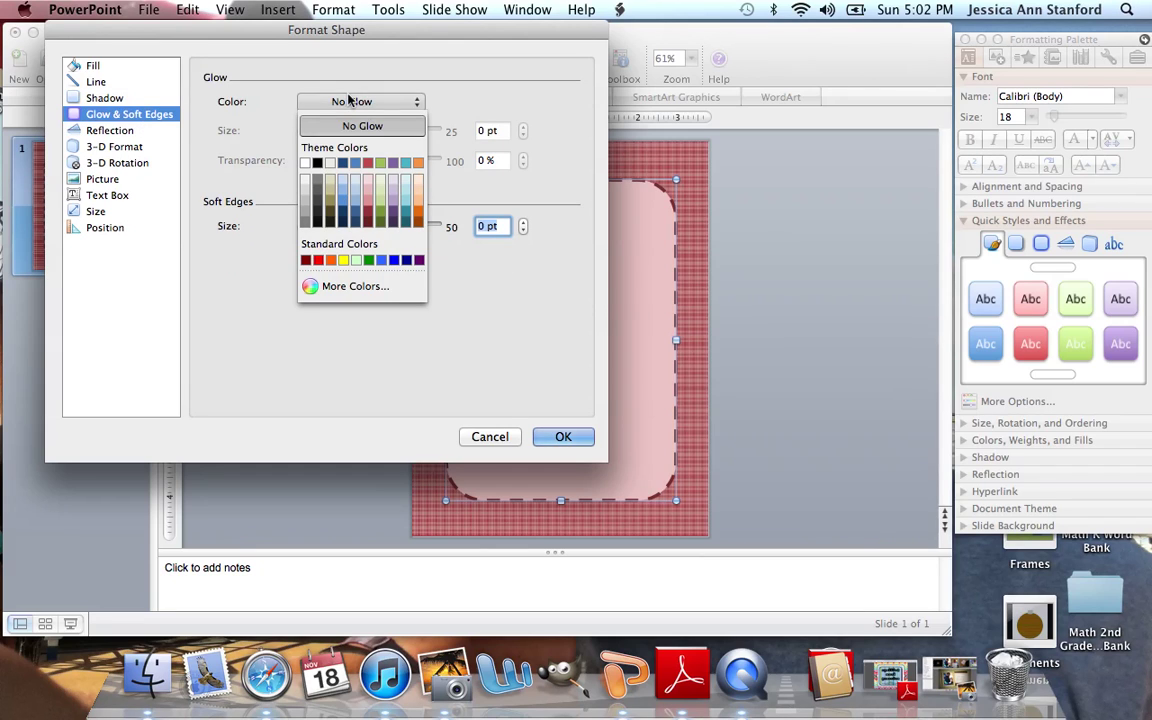
click(369, 213)
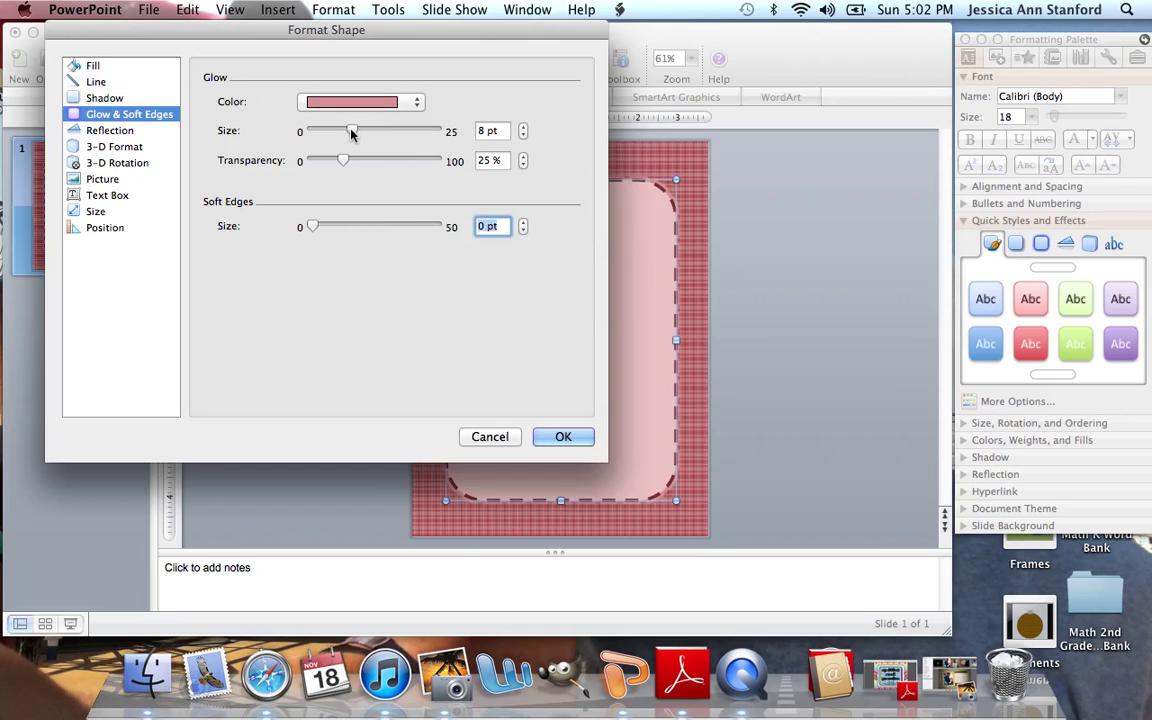
drag(354, 131, 392, 131)
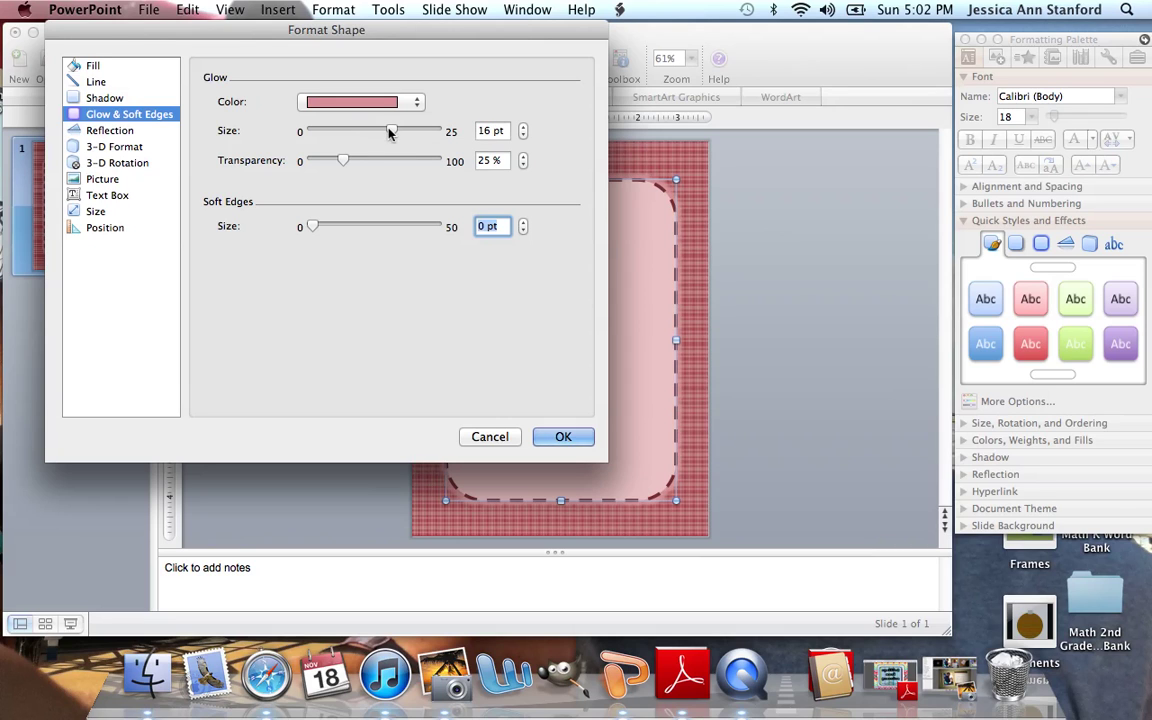
click(560, 436)
click(847, 392)
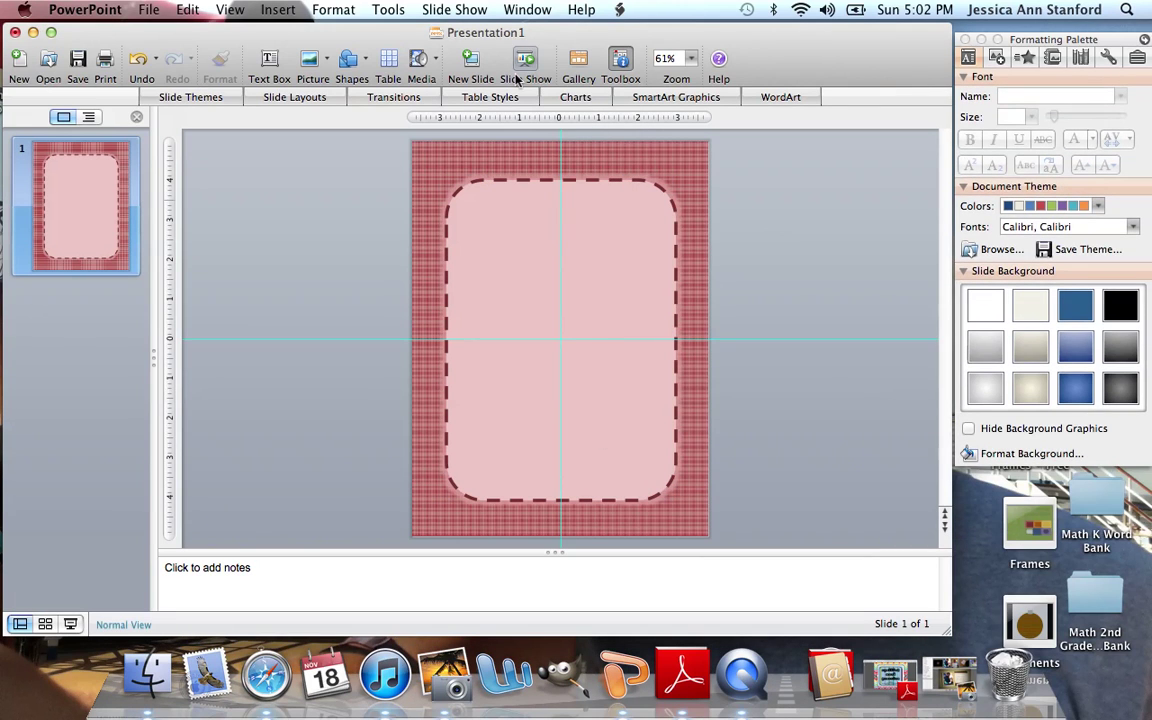
Place a text box in the centre of the pink panel using the StanfordBoxPrint font.
click(516, 210)
click(268, 60)
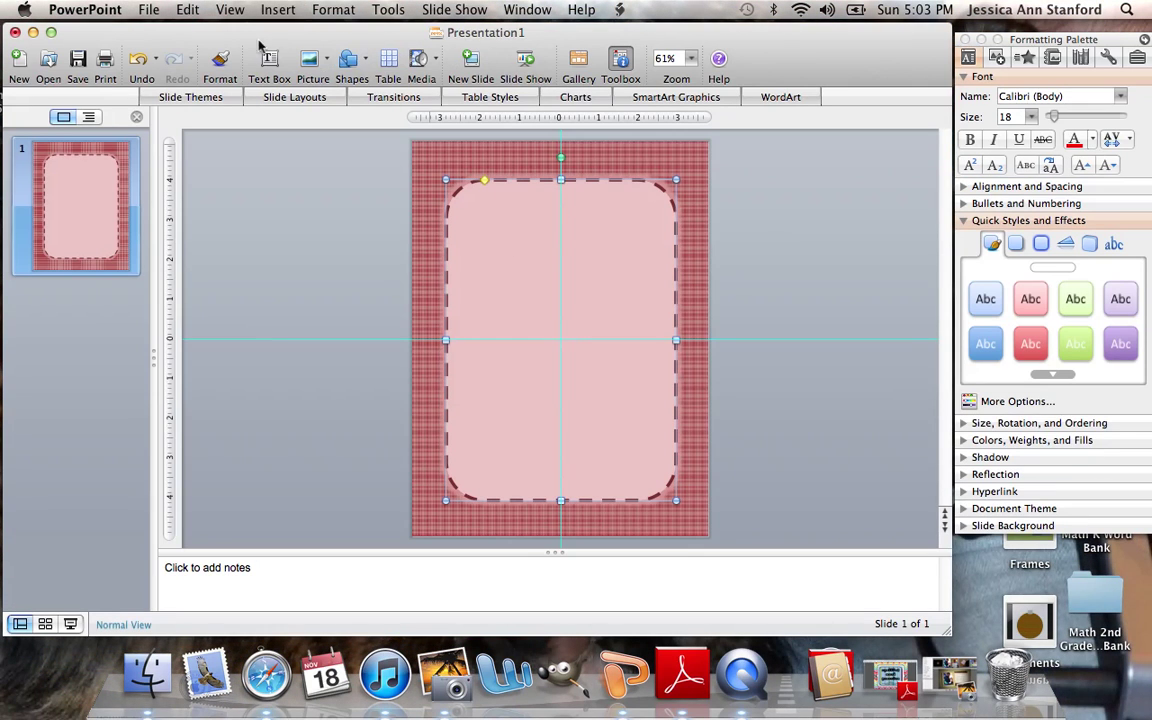
click(510, 274)
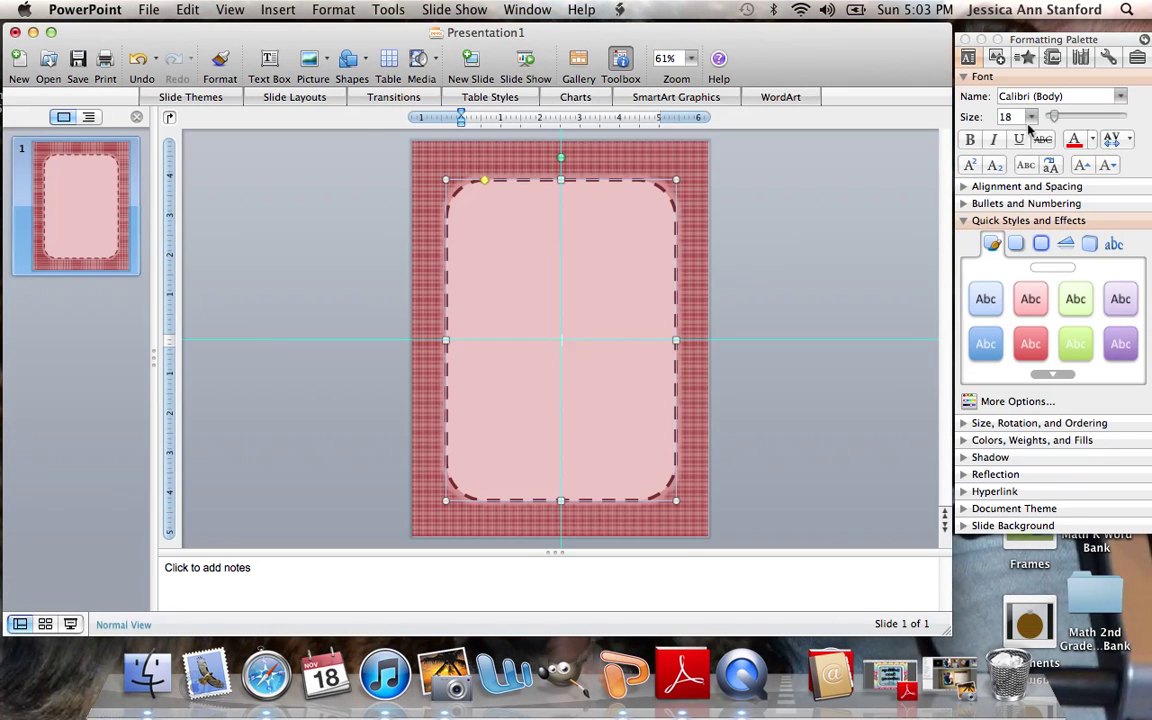
click(1122, 96)
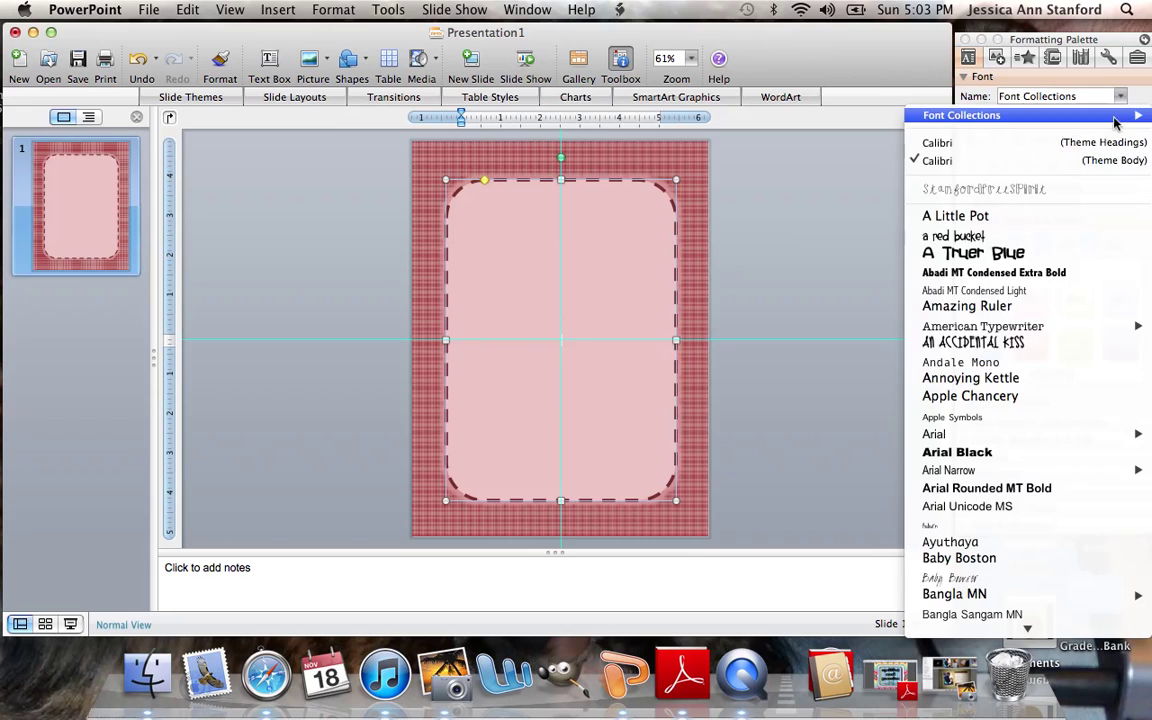
scroll(990, 540, down, 10)
scroll(983, 510, down, 15)
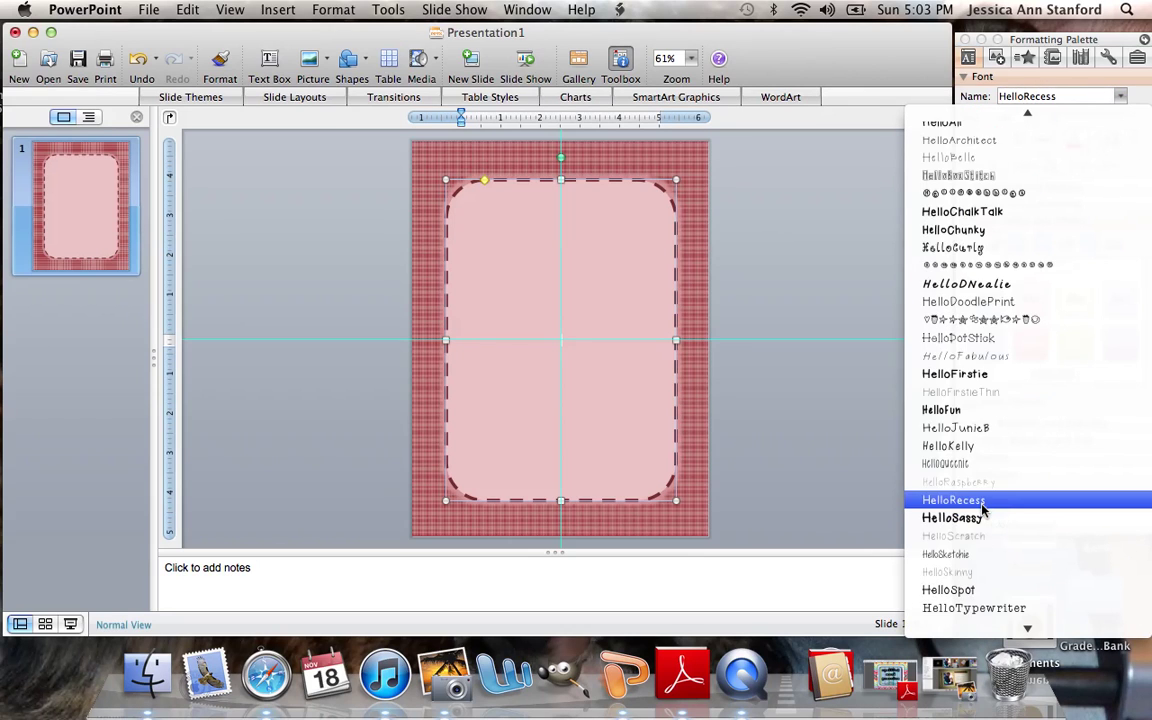
scroll(983, 510, down, 20)
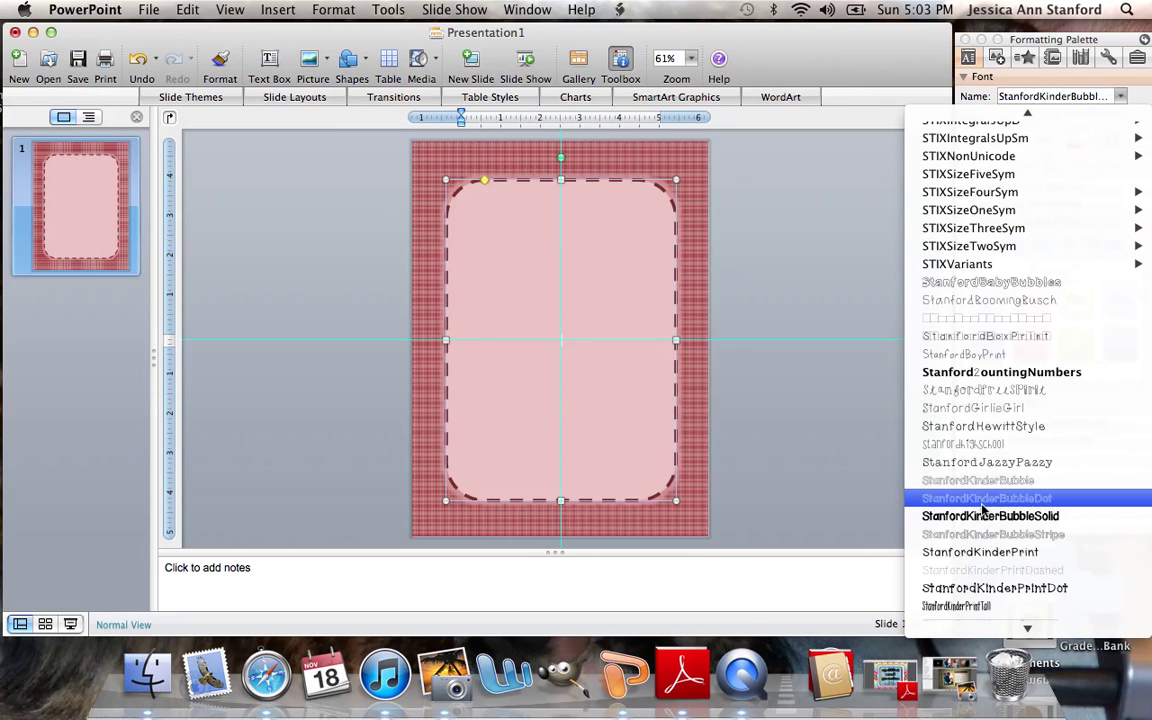
click(993, 337)
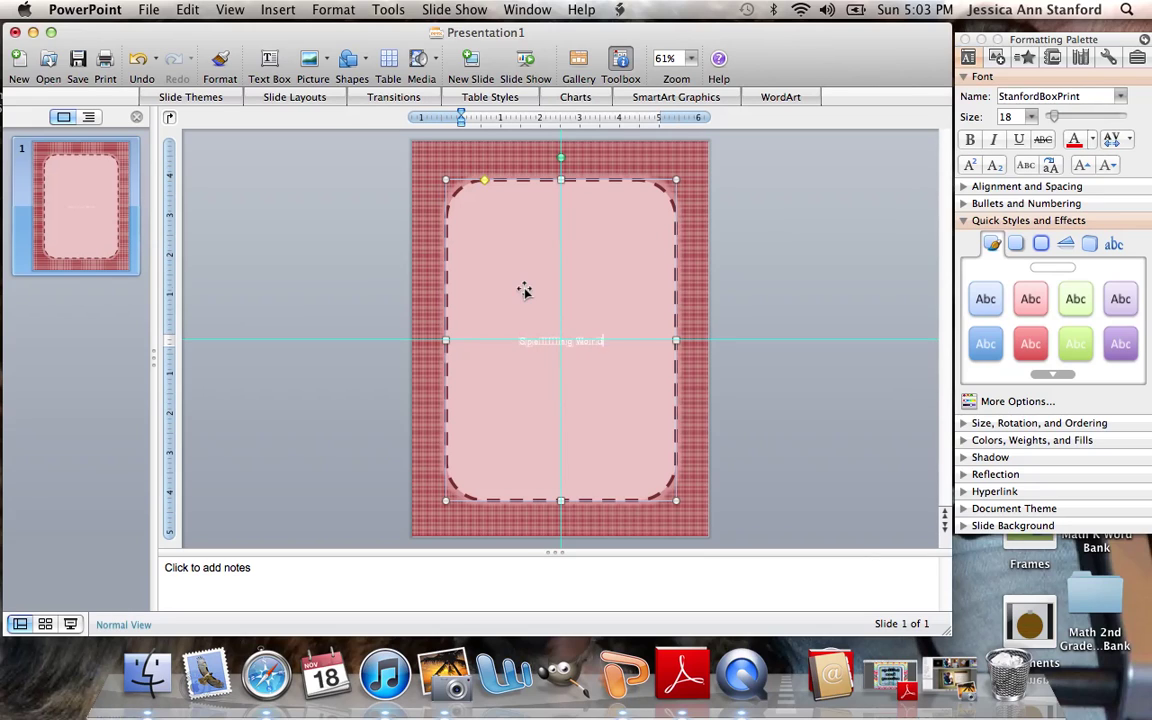
Type the title lines and enlarge the title text to size 56.
key(Return)
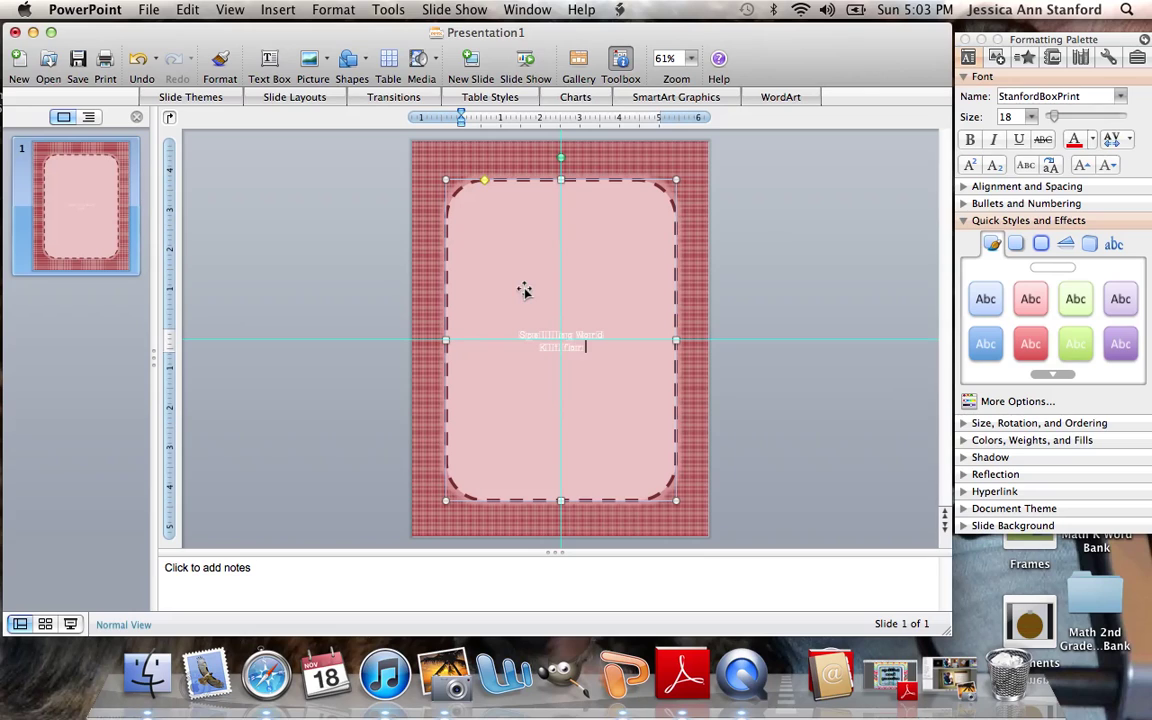
text(Fill Your Week 1)
drag(601, 347, 520, 329)
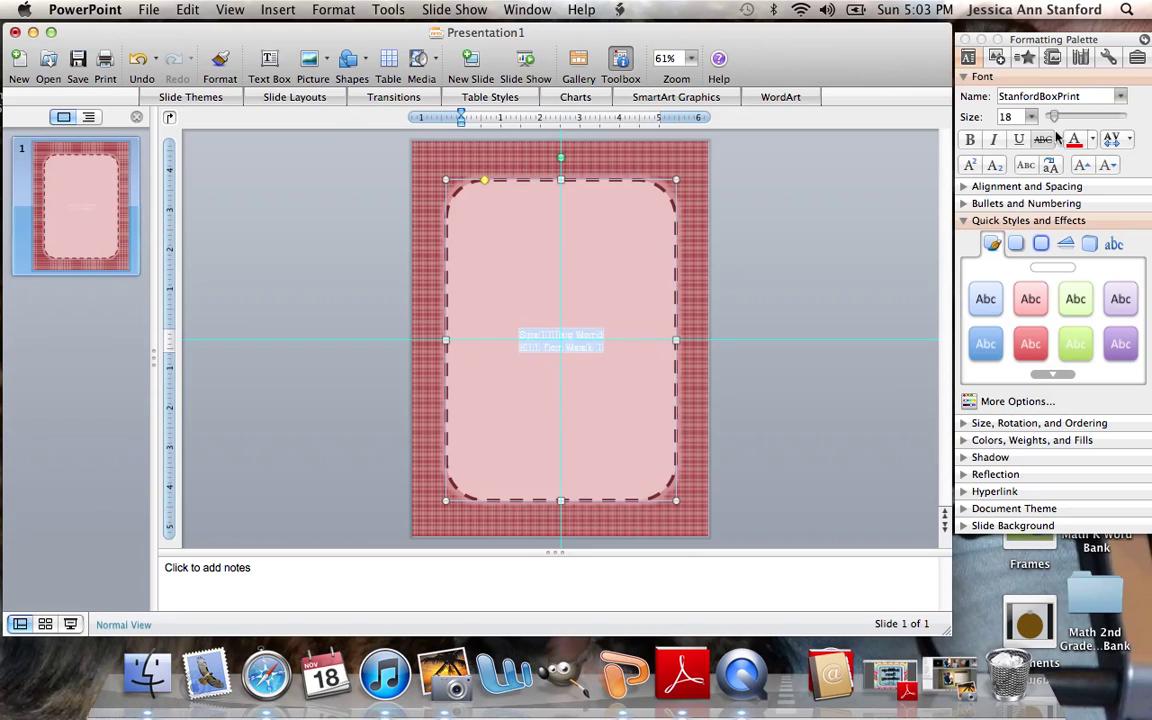
drag(1053, 116, 1093, 120)
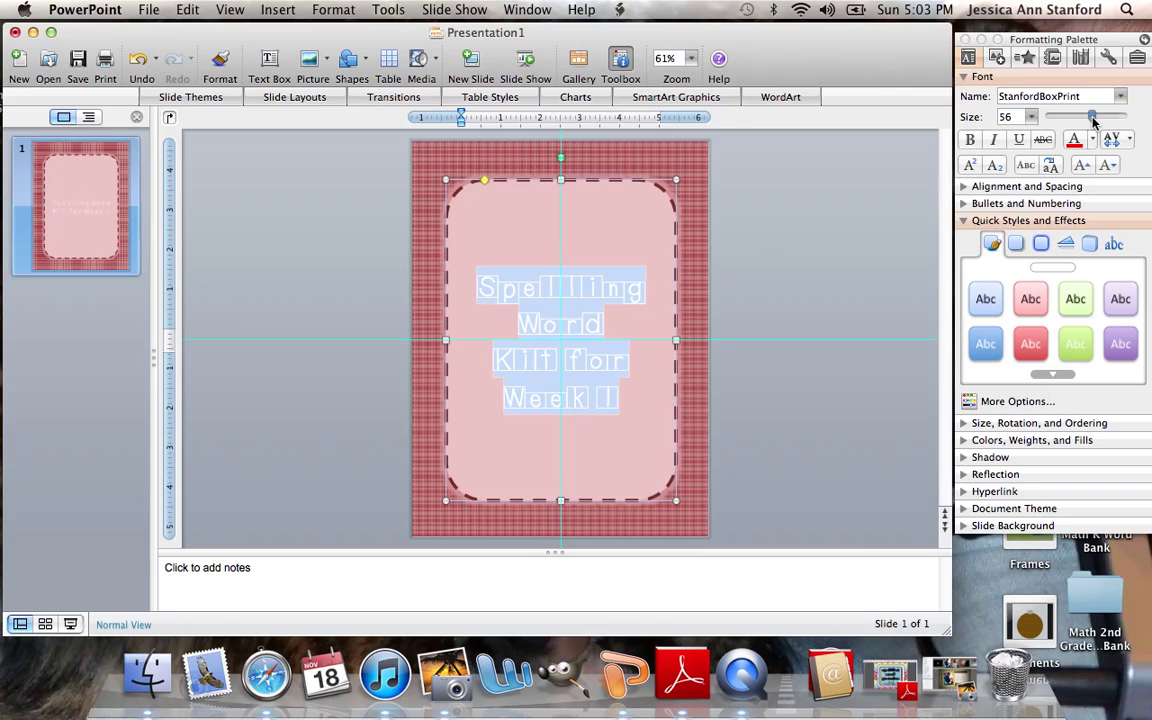
click(648, 407)
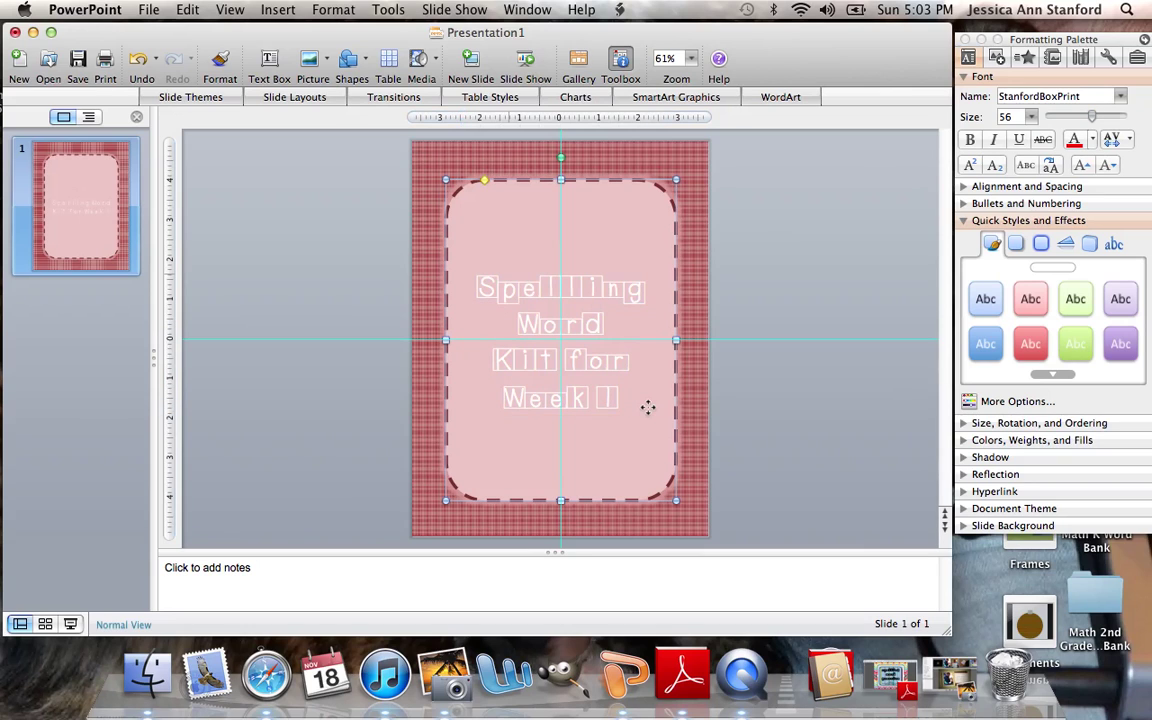
Insert the gingerbread Gang PNG from the GingerbreadMan clip art folder and move it above the title.
click(752, 429)
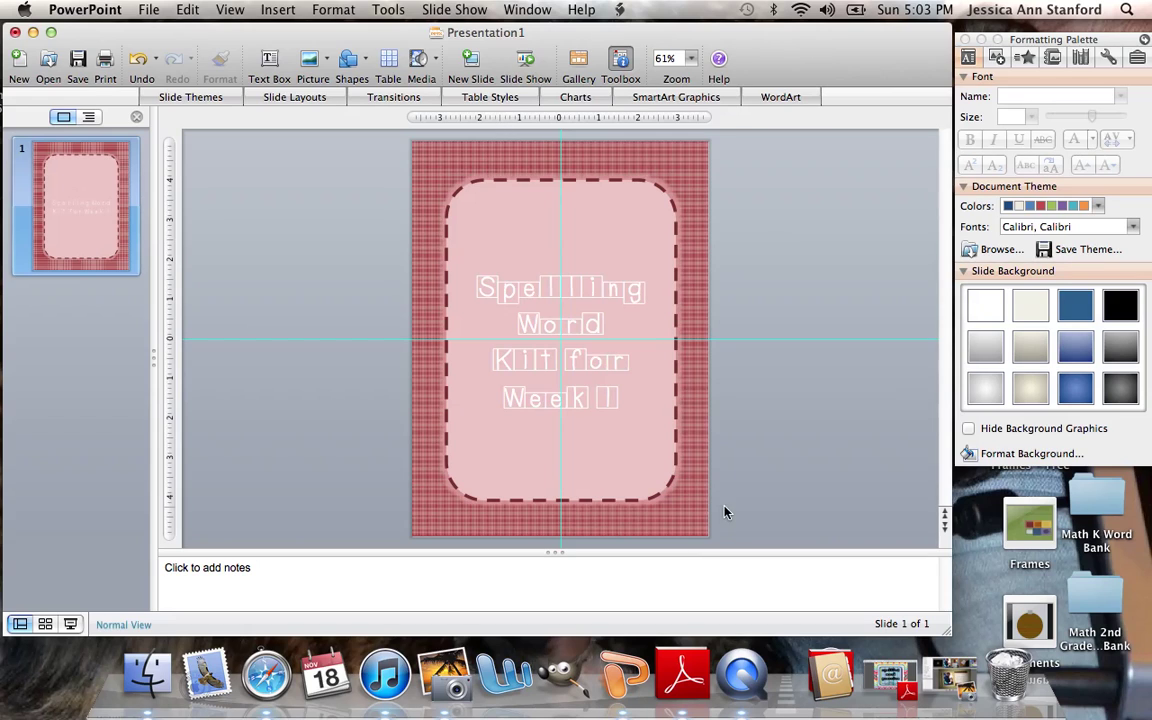
click(312, 62)
click(312, 62)
click(312, 62)
click(340, 104)
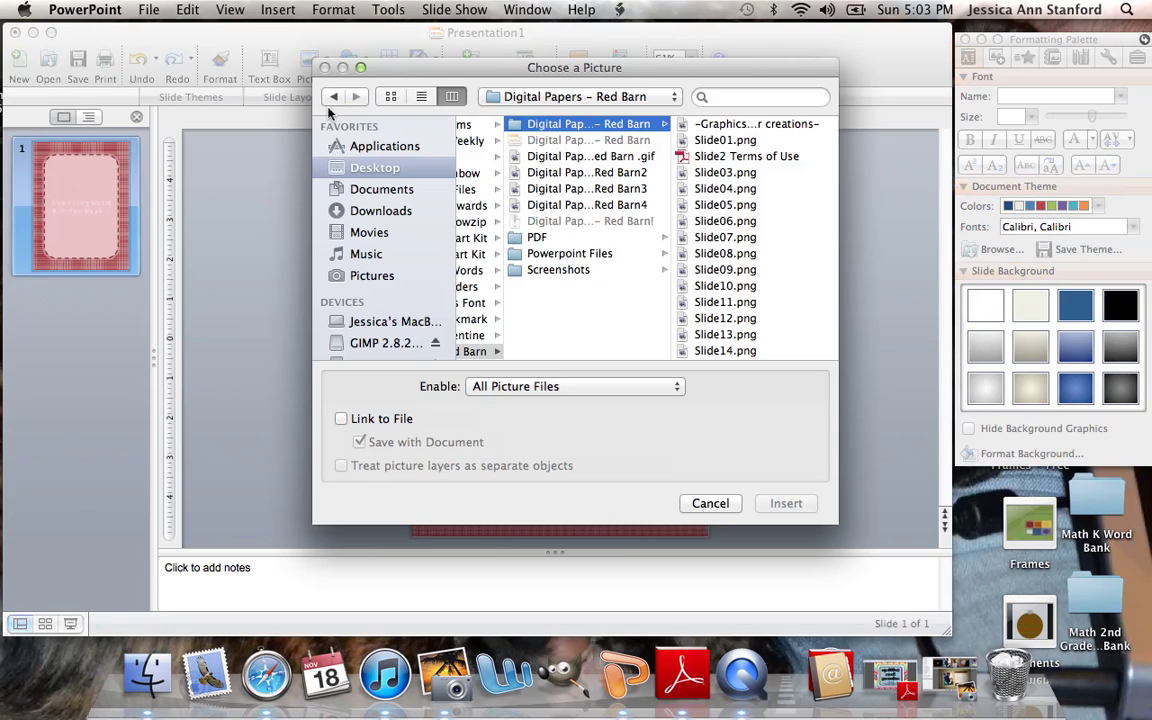
scroll(480, 235, left, 5)
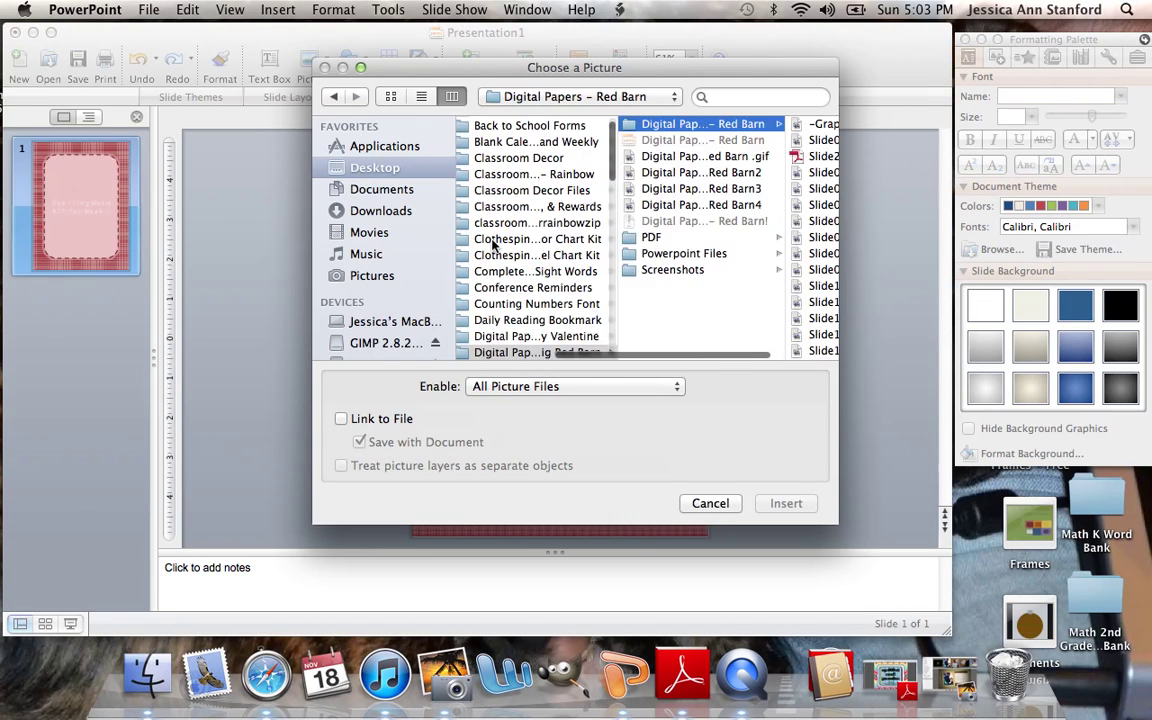
scroll(492, 245, left, 4)
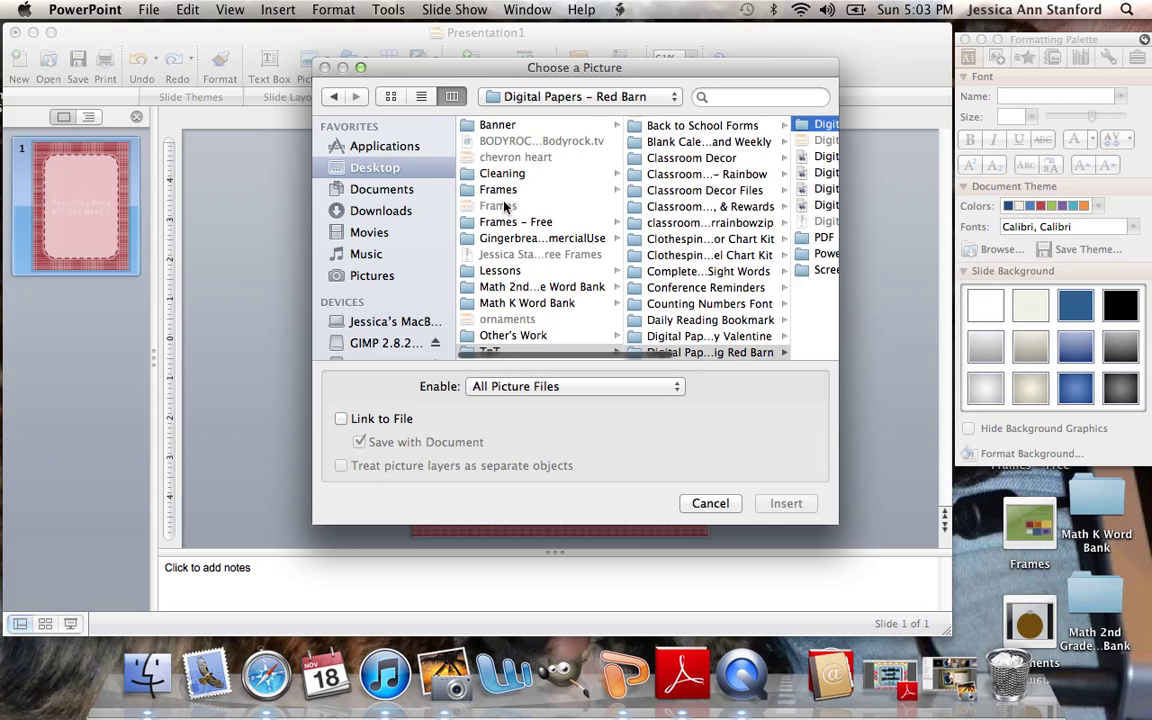
click(485, 238)
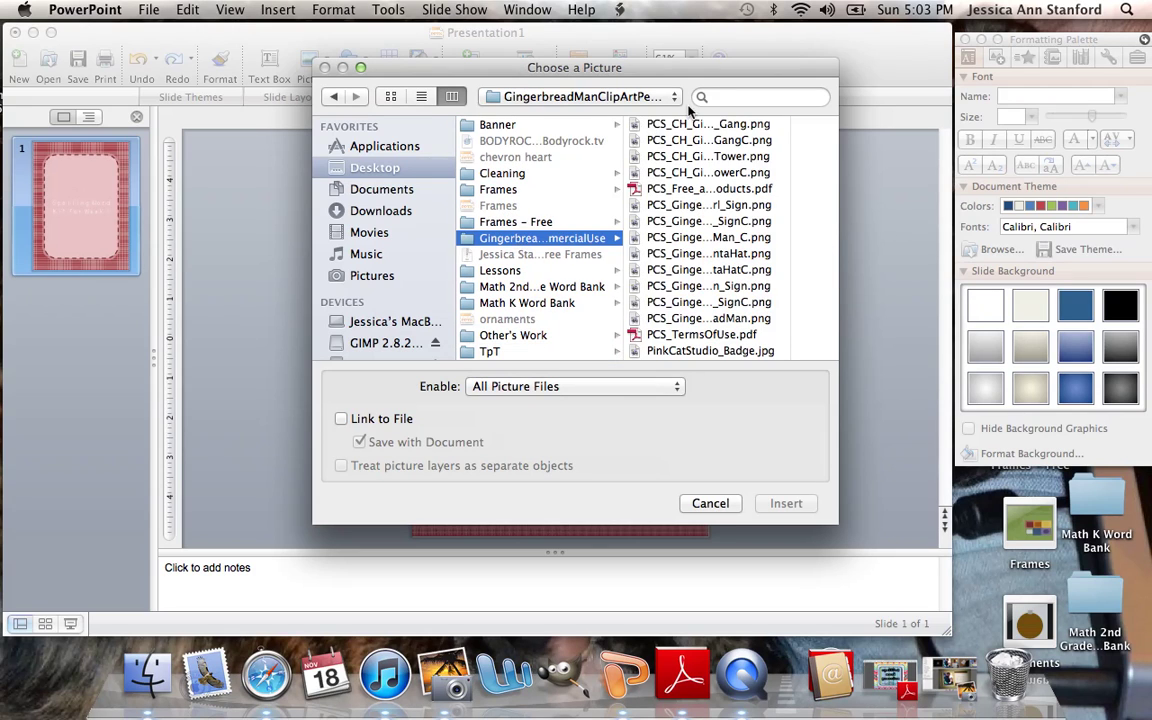
click(632, 123)
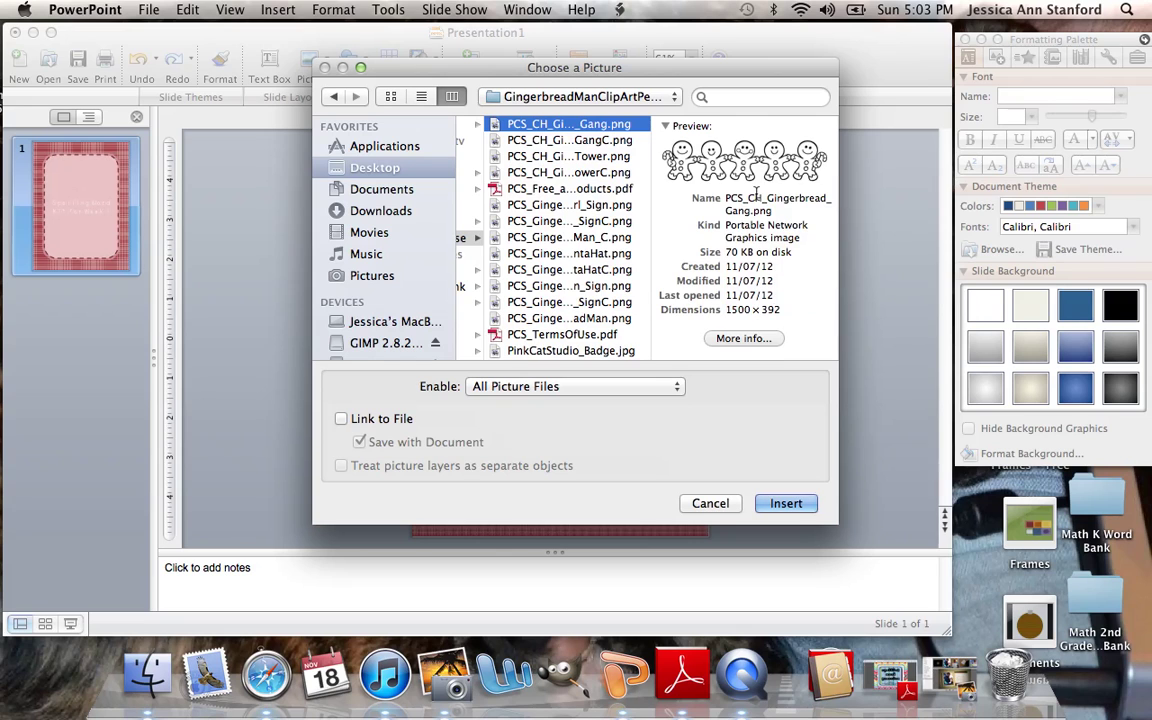
click(786, 503)
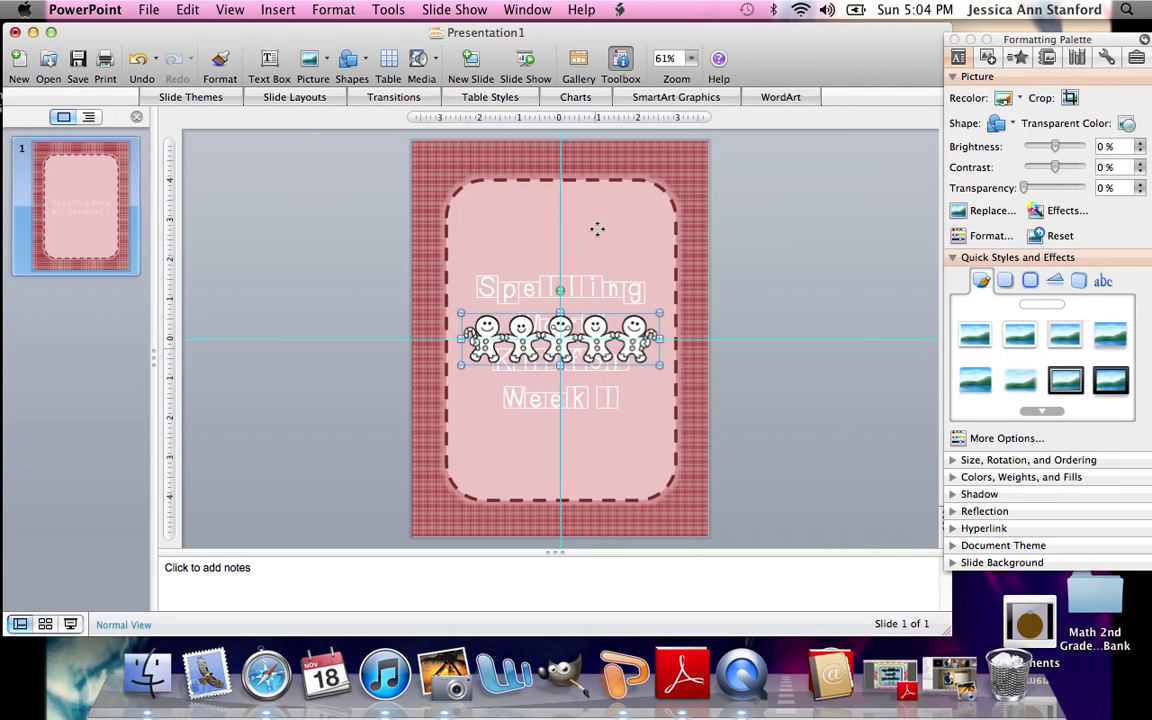
mouse_move(597, 229)
mouse_down()
mouse_move(597, 265)
mouse_move(597, 175)
mouse_move(598, 221)
mouse_up()
click(783, 283)
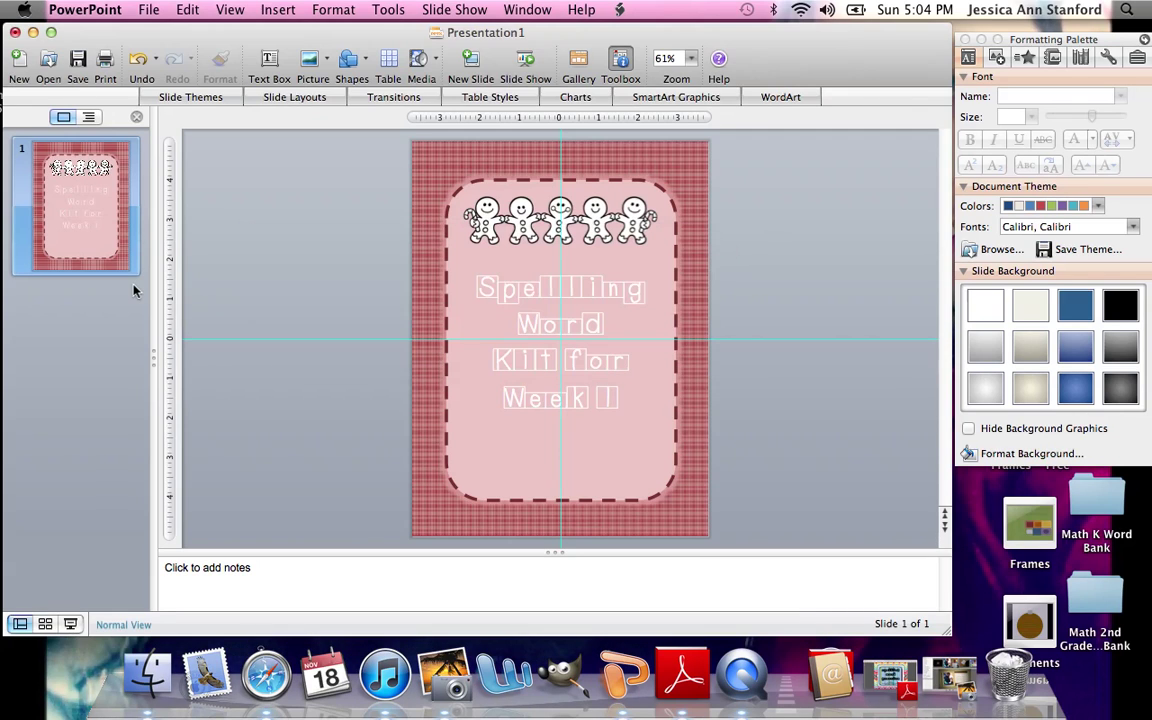
Duplicate slide 1 as slide 2 and delete its copied title text.
click(134, 289)
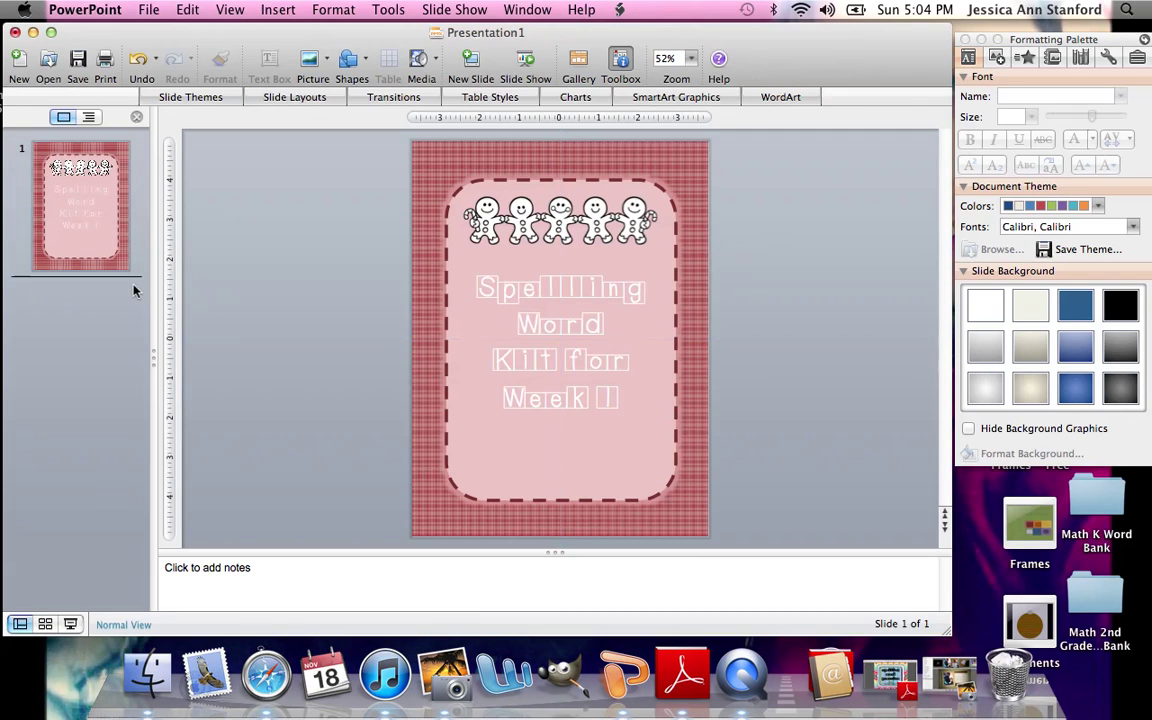
click(98, 231)
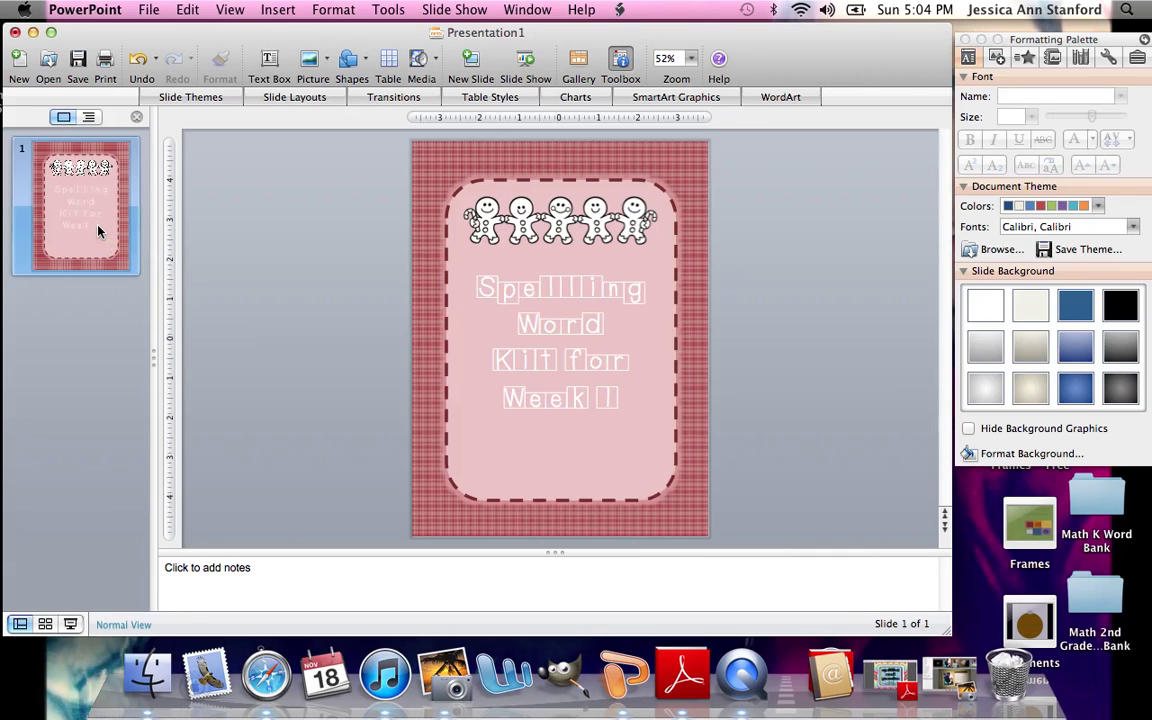
key(super+v)
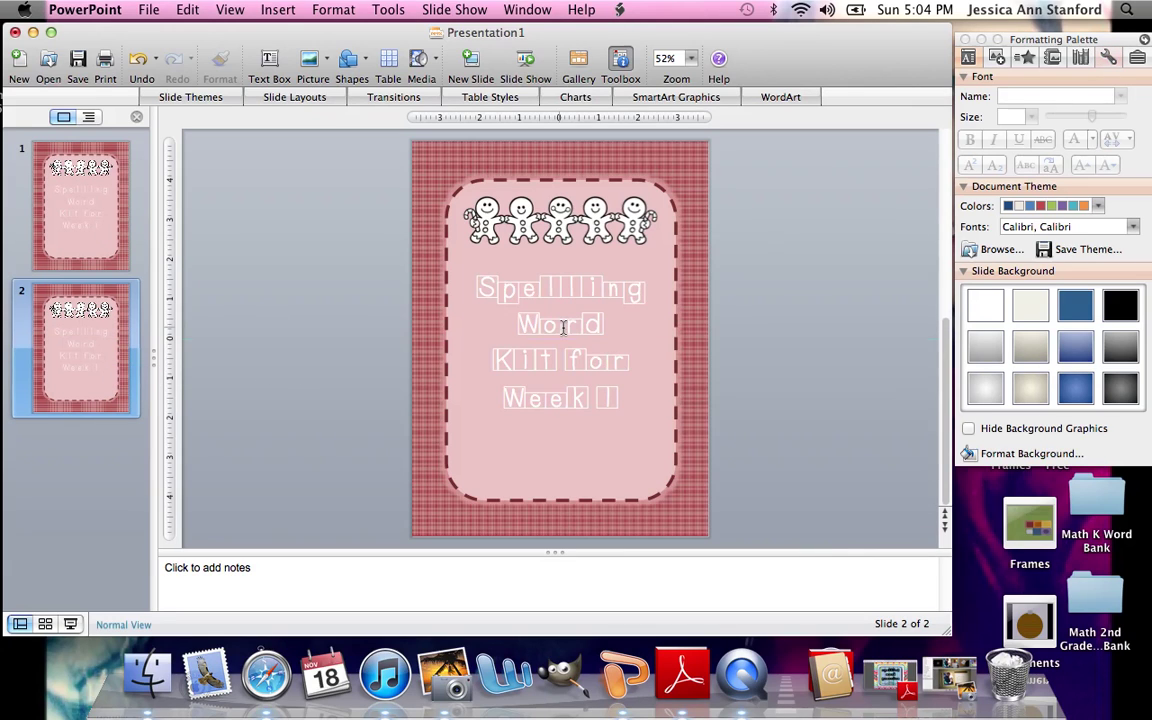
click(603, 360)
click(603, 360)
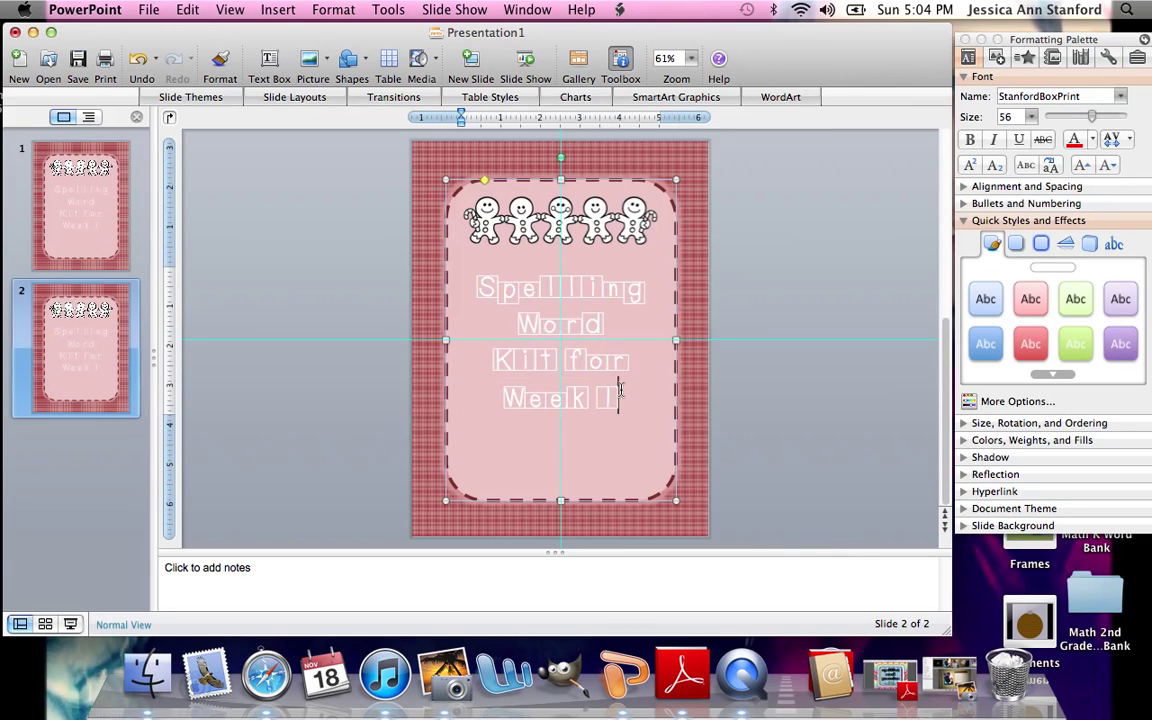
drag(612, 395, 498, 290)
key(BackSpace)
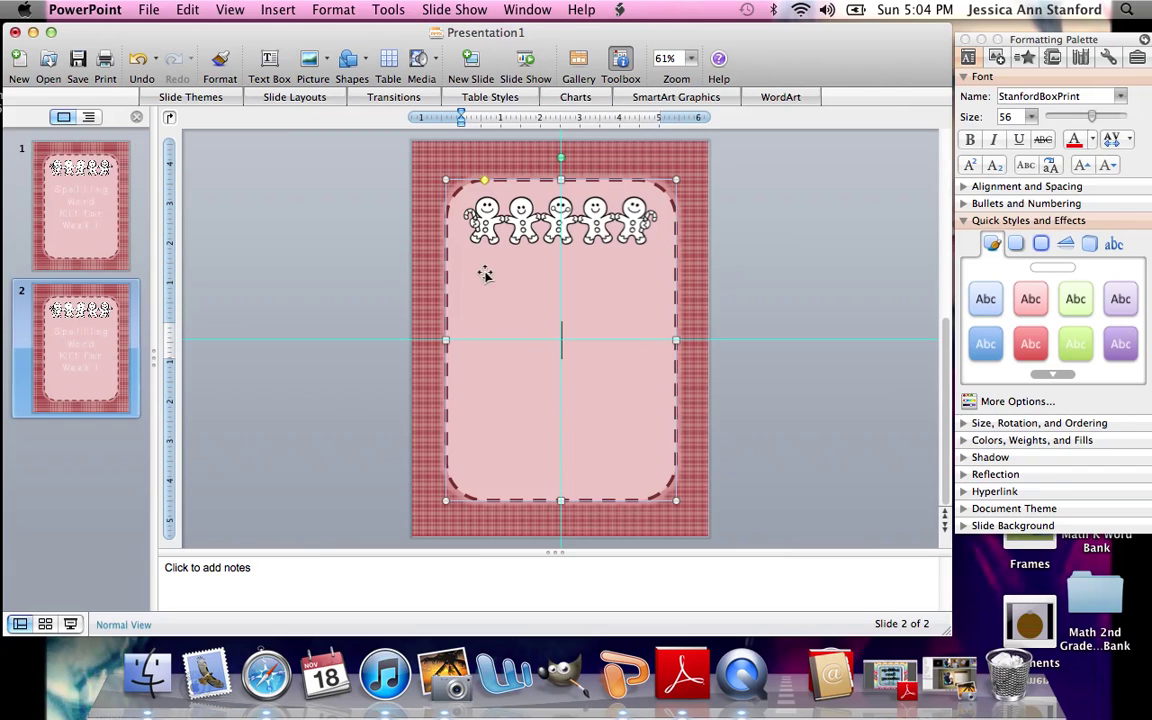
Move the gingerbread row down to the middle of slide 2's frame.
click(465, 207)
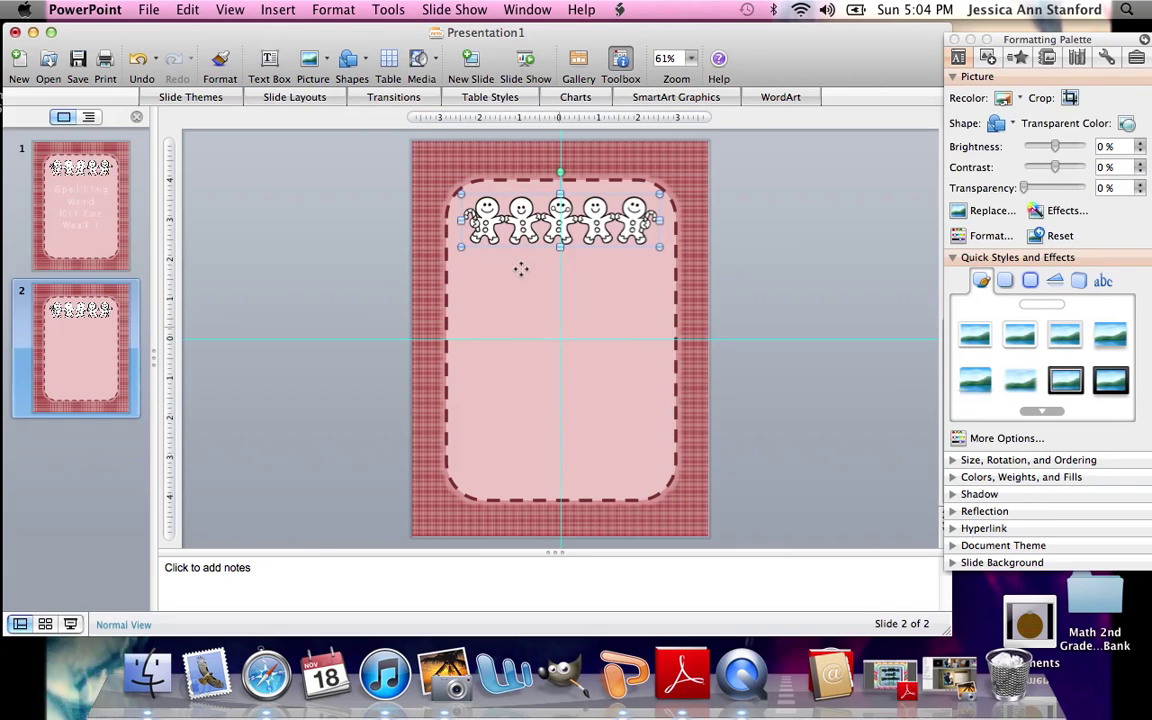
drag(521, 216, 521, 310)
double_click(554, 213)
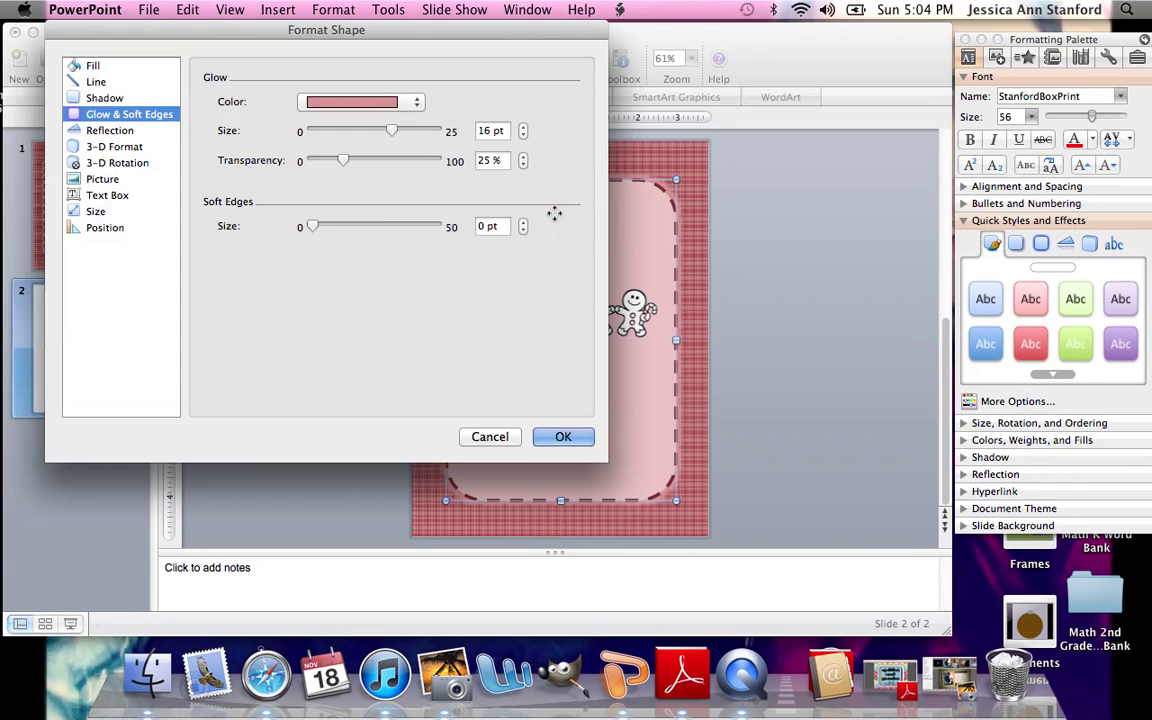
key(Return)
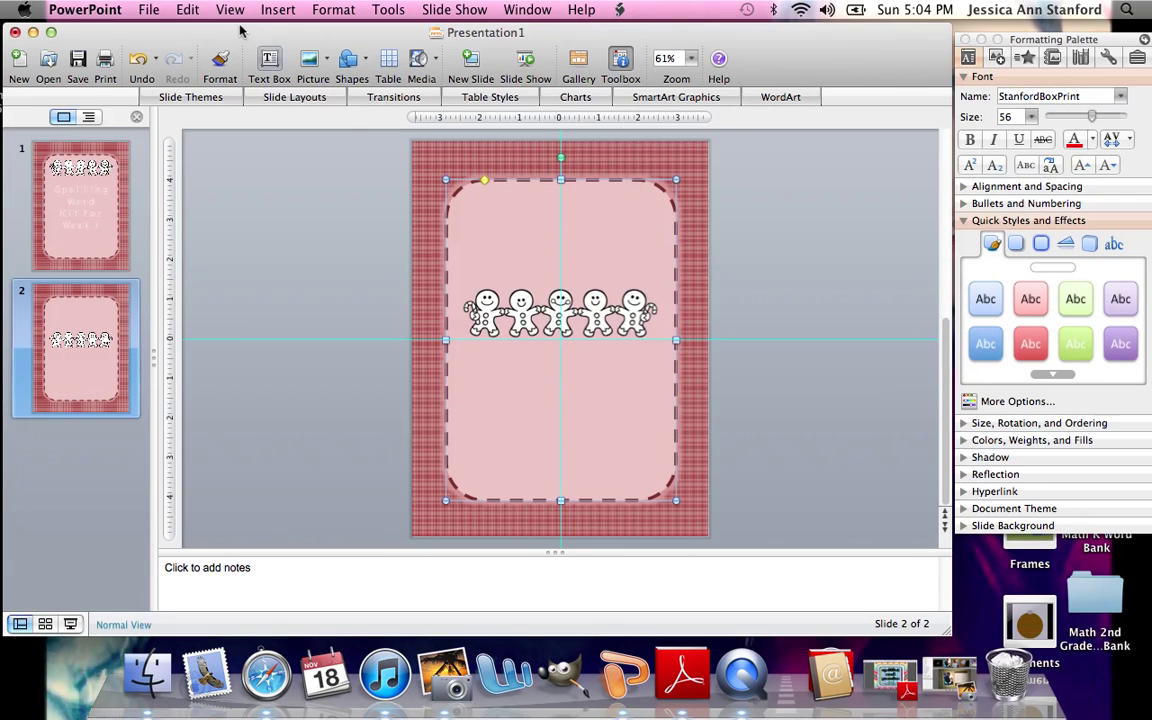
Add a new text box inside the frame set to the StanfordGirlieGirl font.
click(262, 60)
click(493, 234)
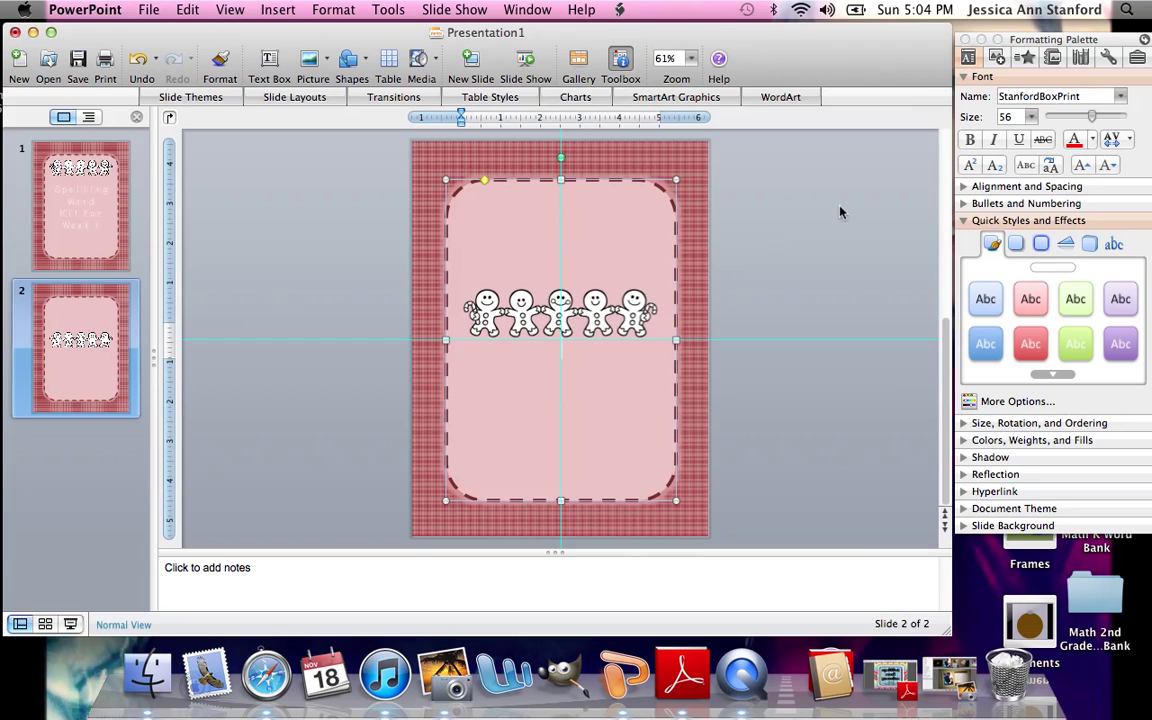
click(1120, 100)
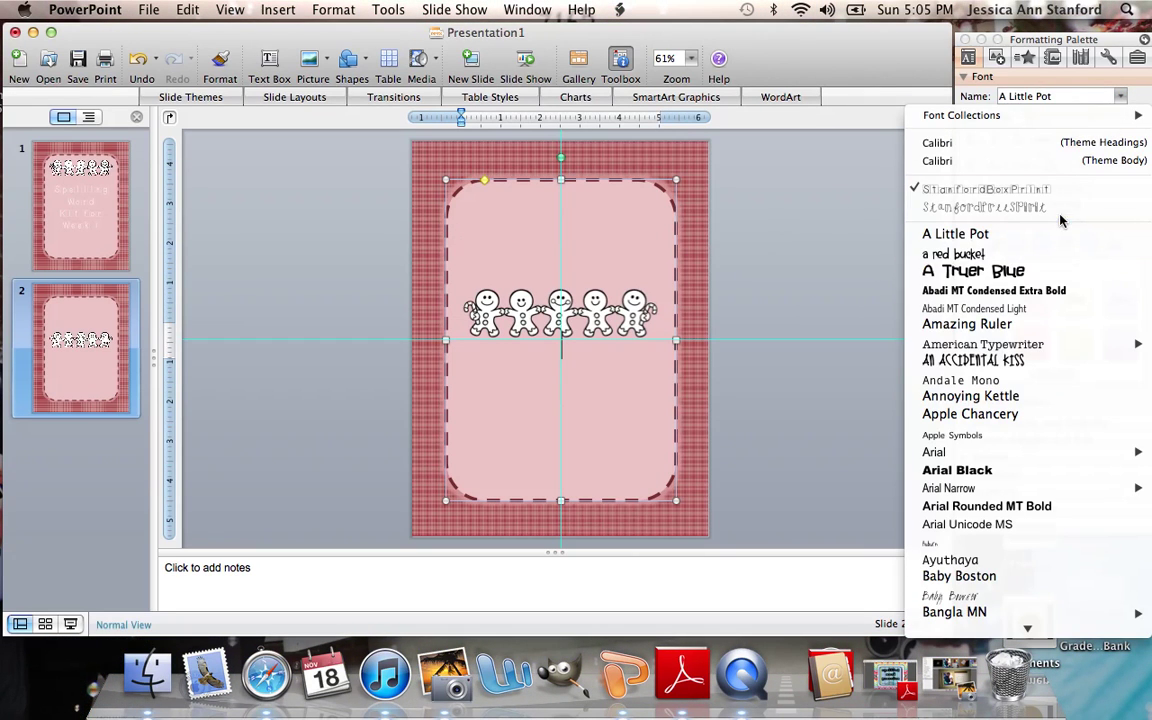
scroll(1054, 398, down, 15)
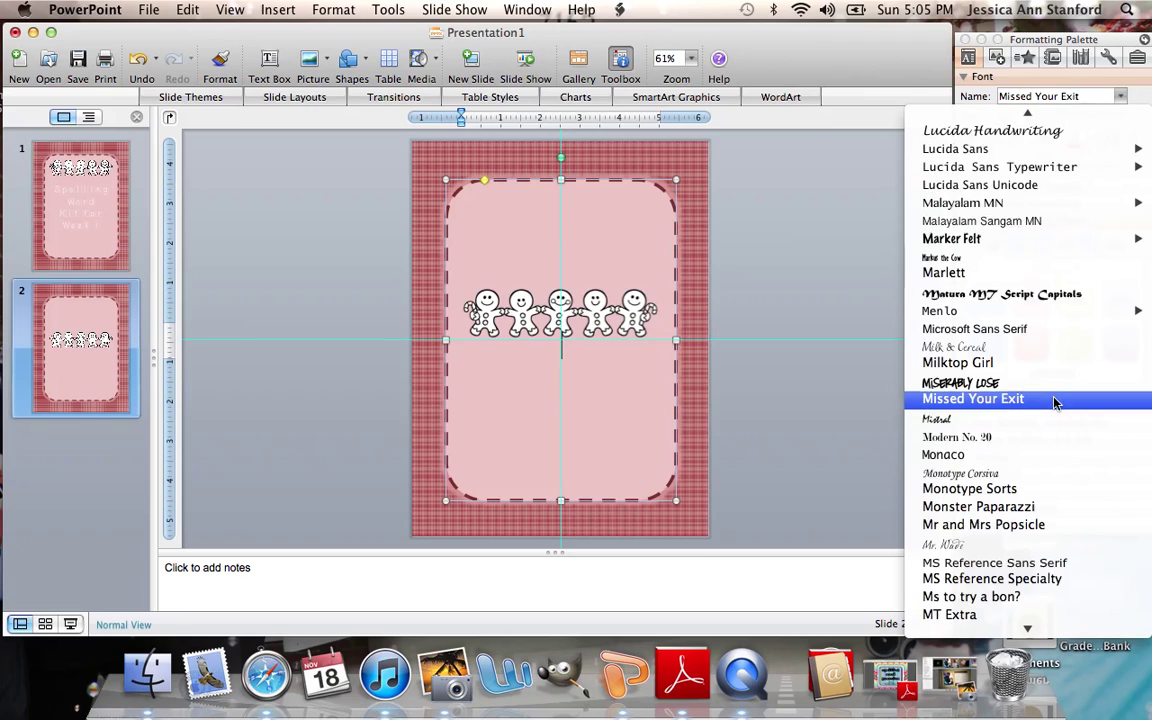
scroll(1054, 400, down, 10)
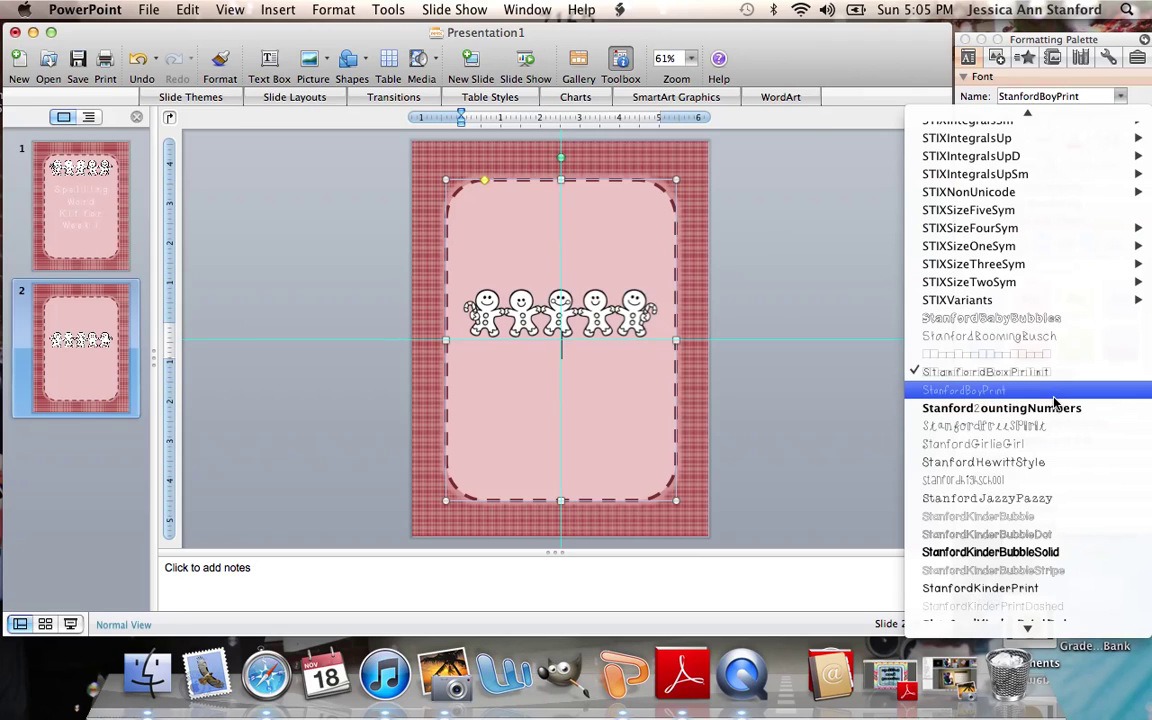
scroll(1054, 404, down, 3)
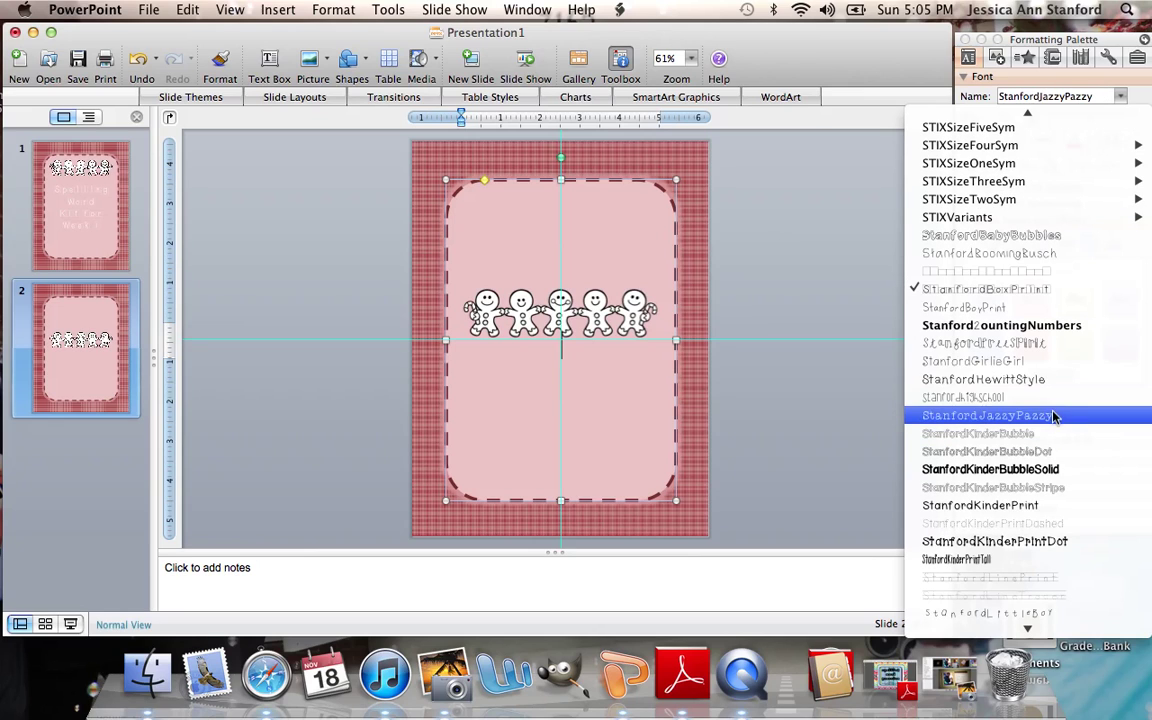
click(1049, 361)
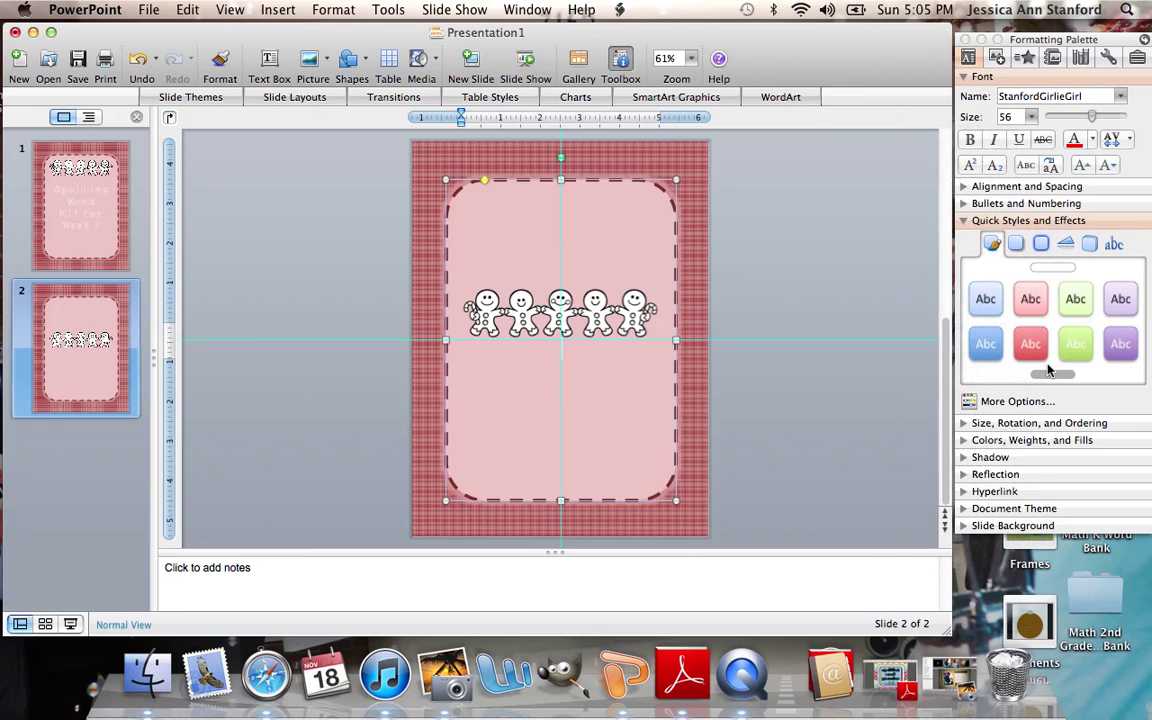
Type 'Thank You' and 'downloading my unit.' at text size 27.
text(Thank You)
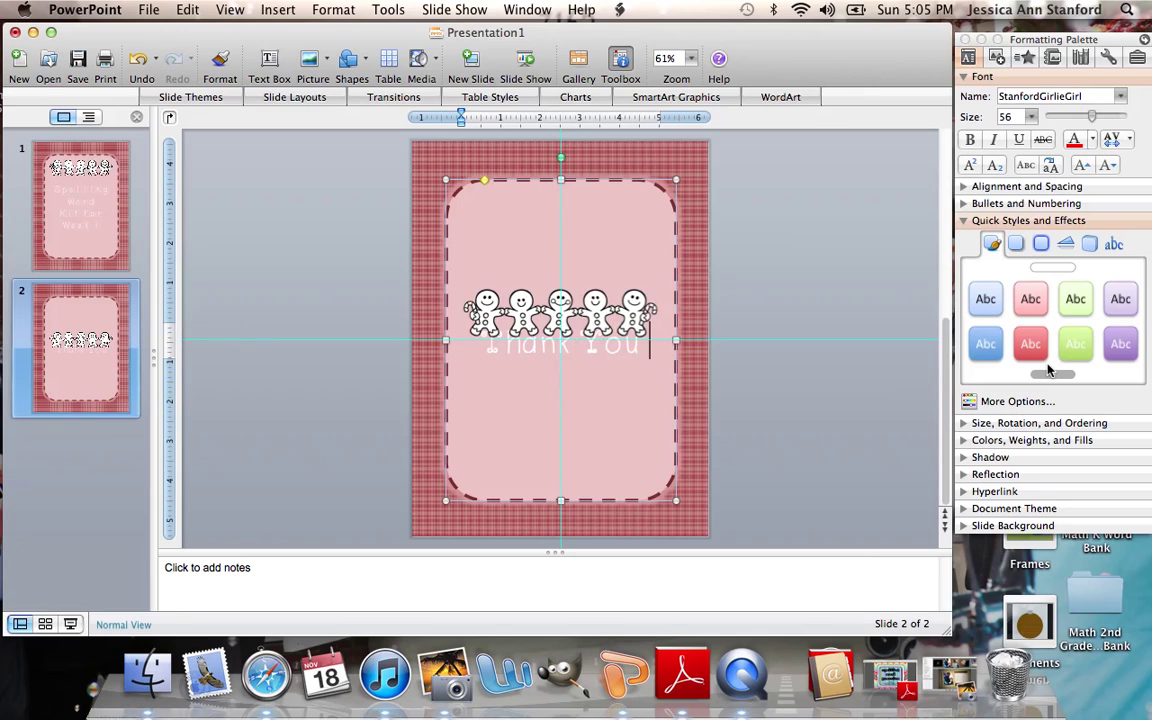
key(super+z)
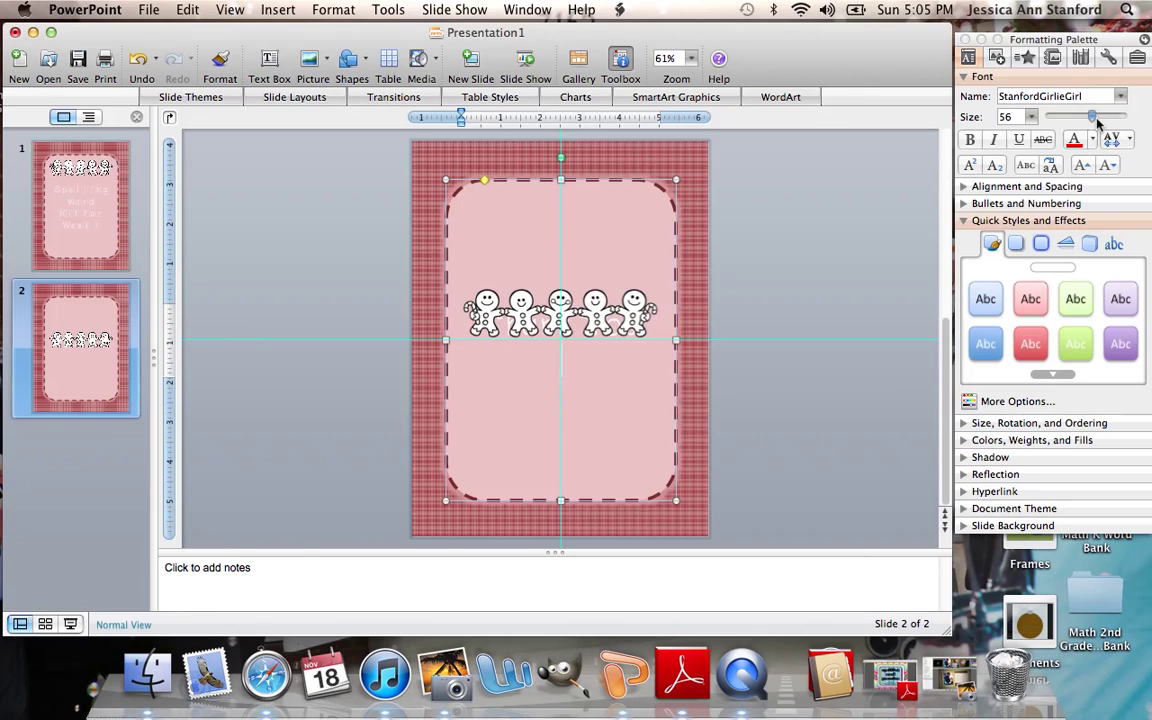
drag(1091, 117, 1066, 120)
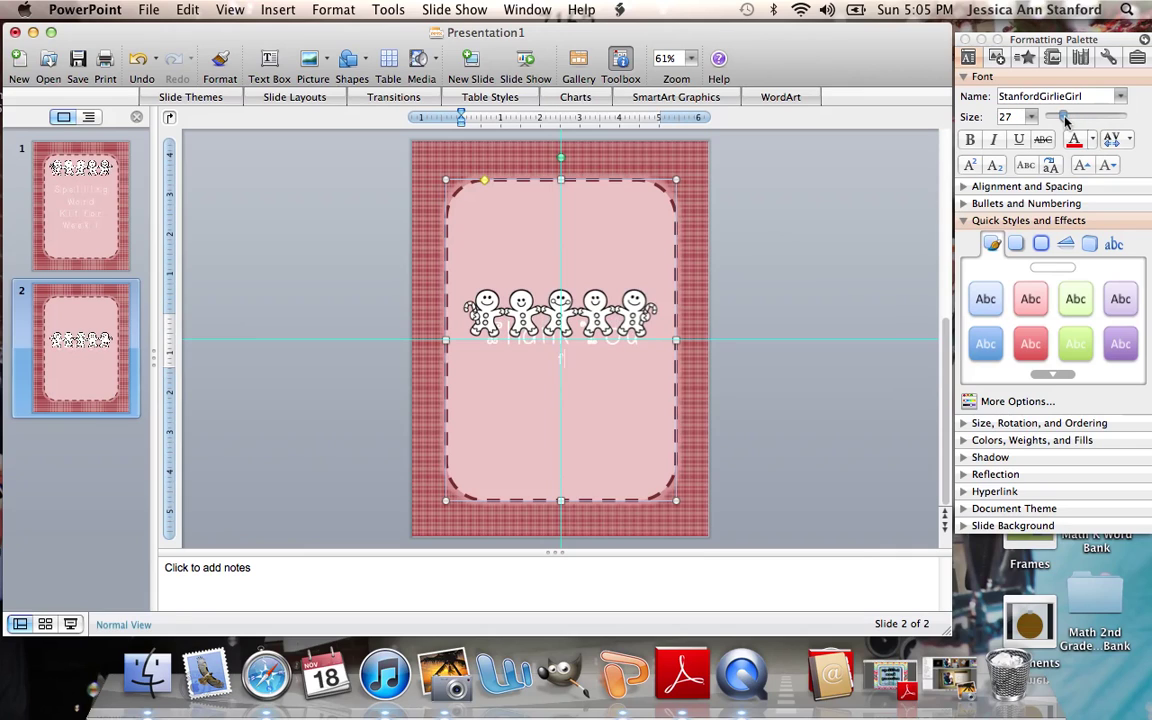
text(downloading my )
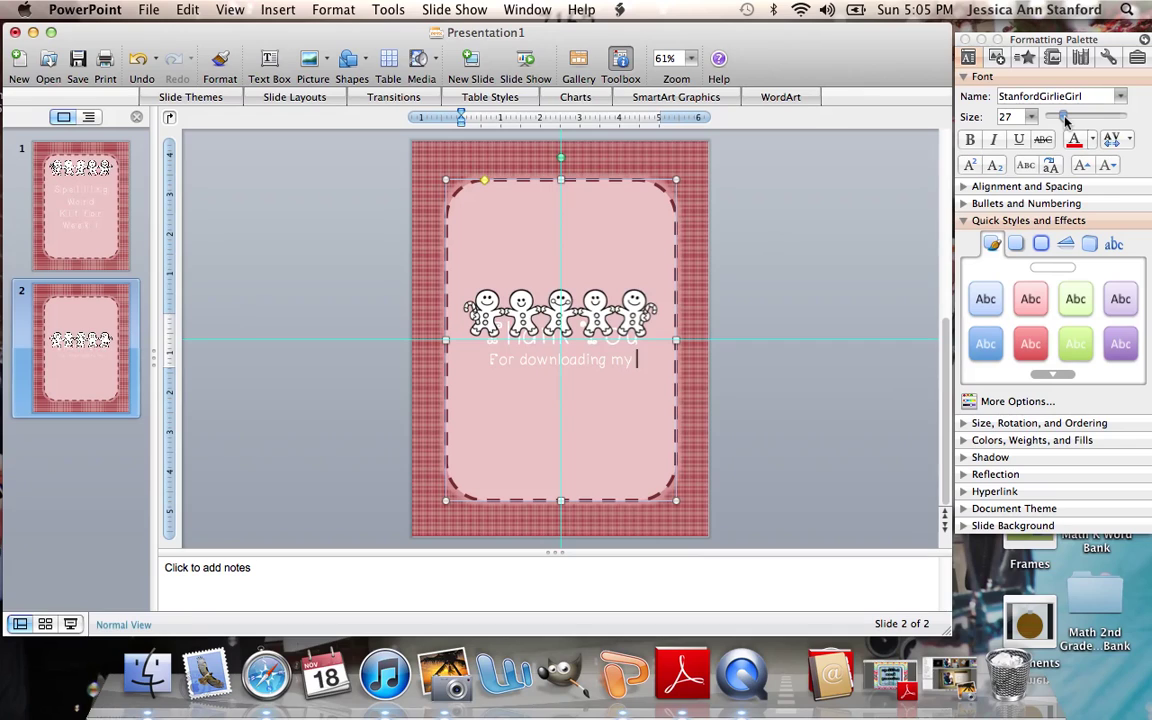
text(unit.)
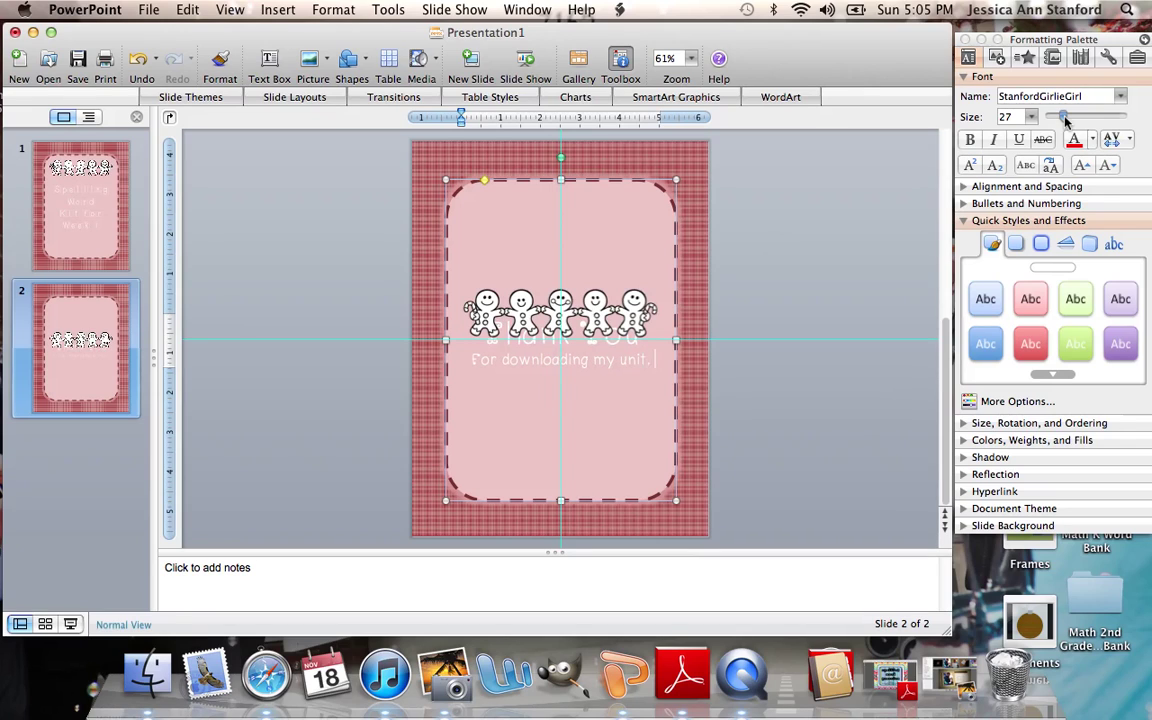
key(Return)
Add a line asking readers to follow the store for new products and future freebies.
text(Plea)
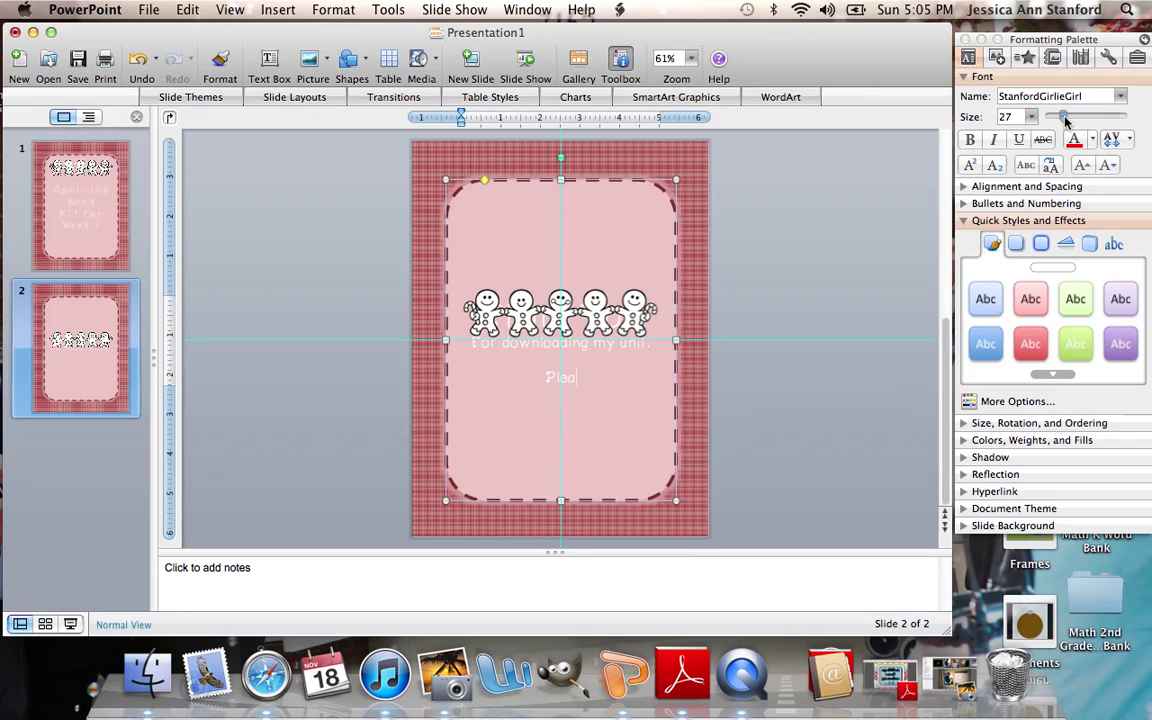
text(se be sure to follow storefor)
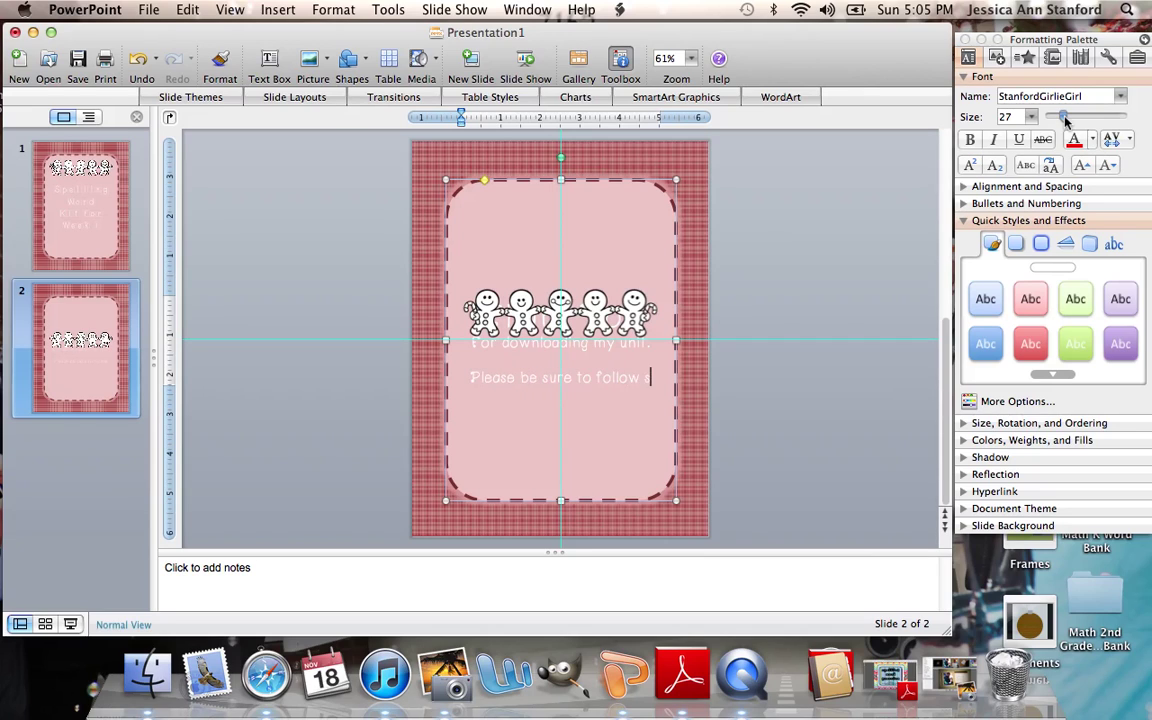
key(BackSpace)
key(BackSpace)
key(BackSpace)
key(BackSpace)
key(BackSpace)
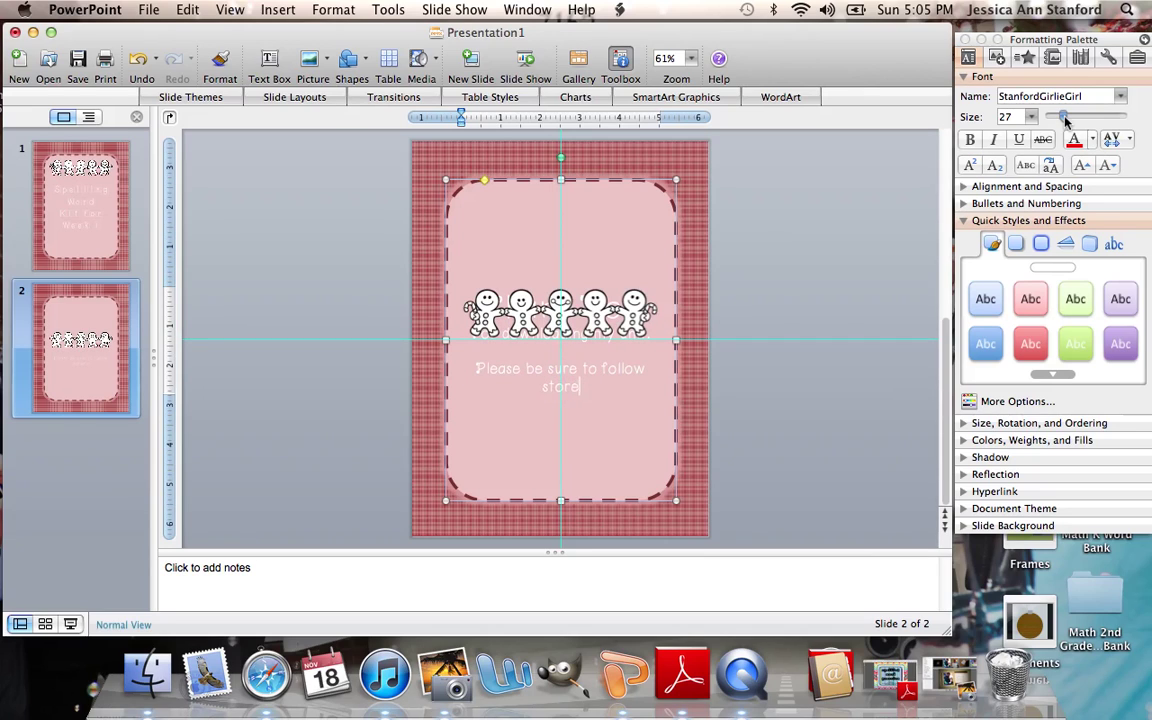
text(e for new products and future f)
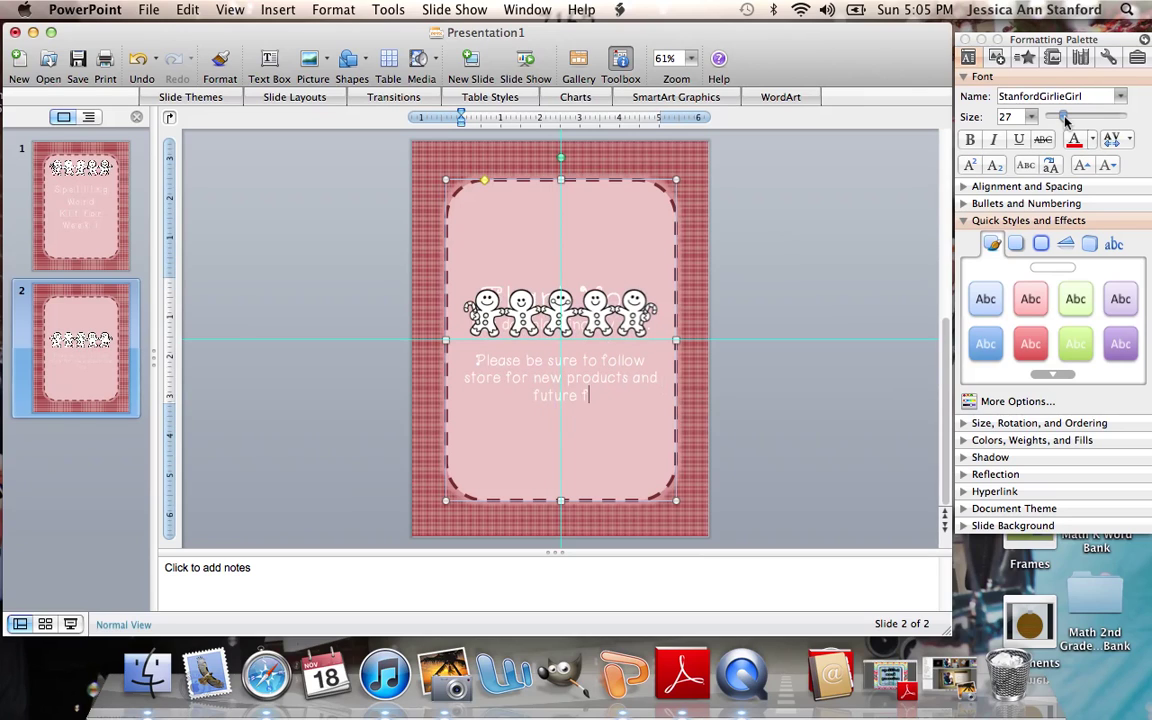
text(reebies!)
key(Return)
key(Return)
key(Return)
key(Return)
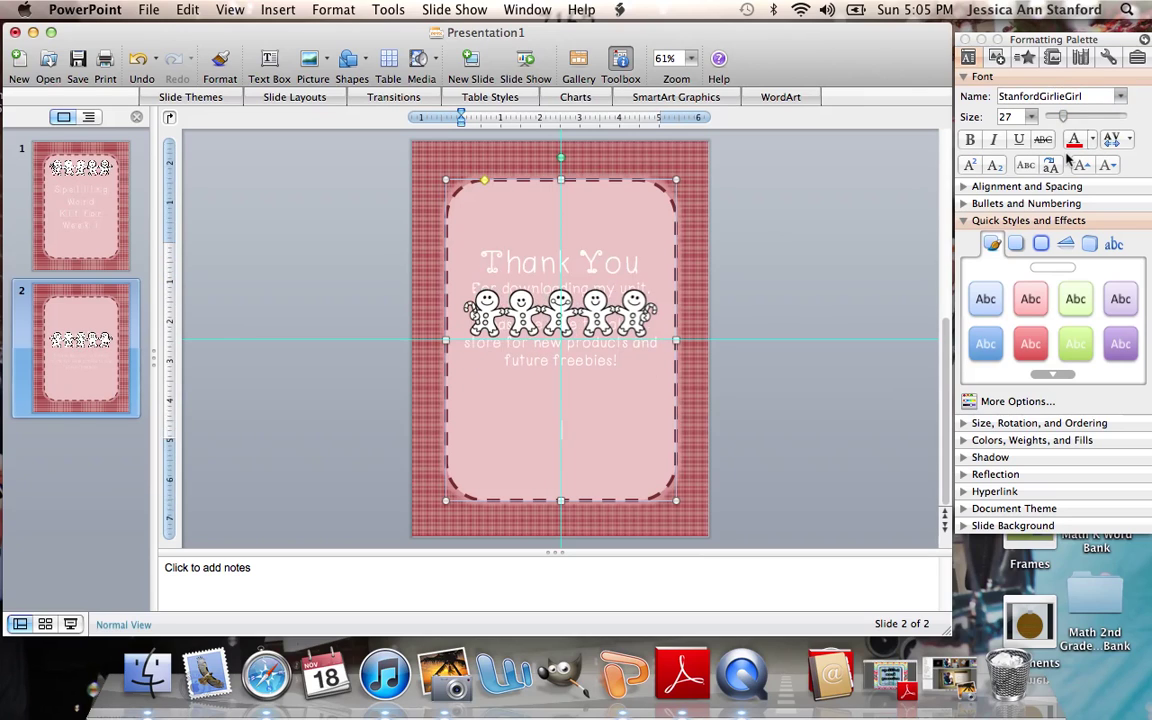
key(Return)
key(Return)
key(Return)
key(Return)
key(Return)
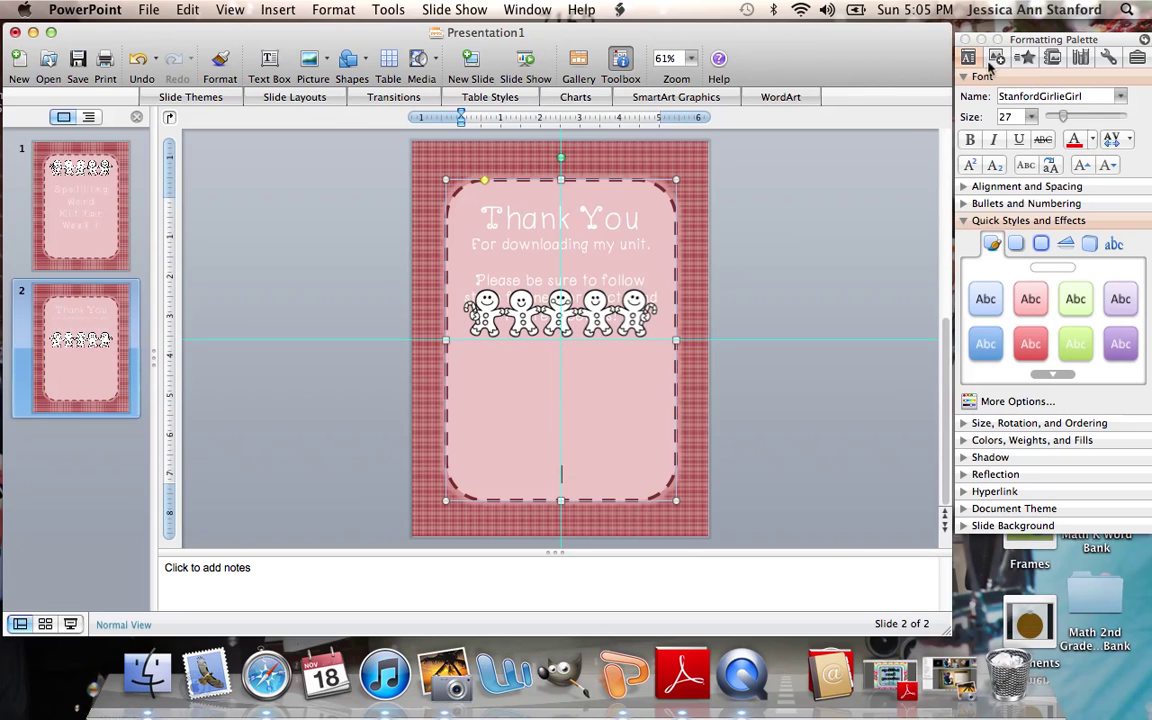
Drag the gingerbread picture down to the bottom of slide 2.
click(563, 320)
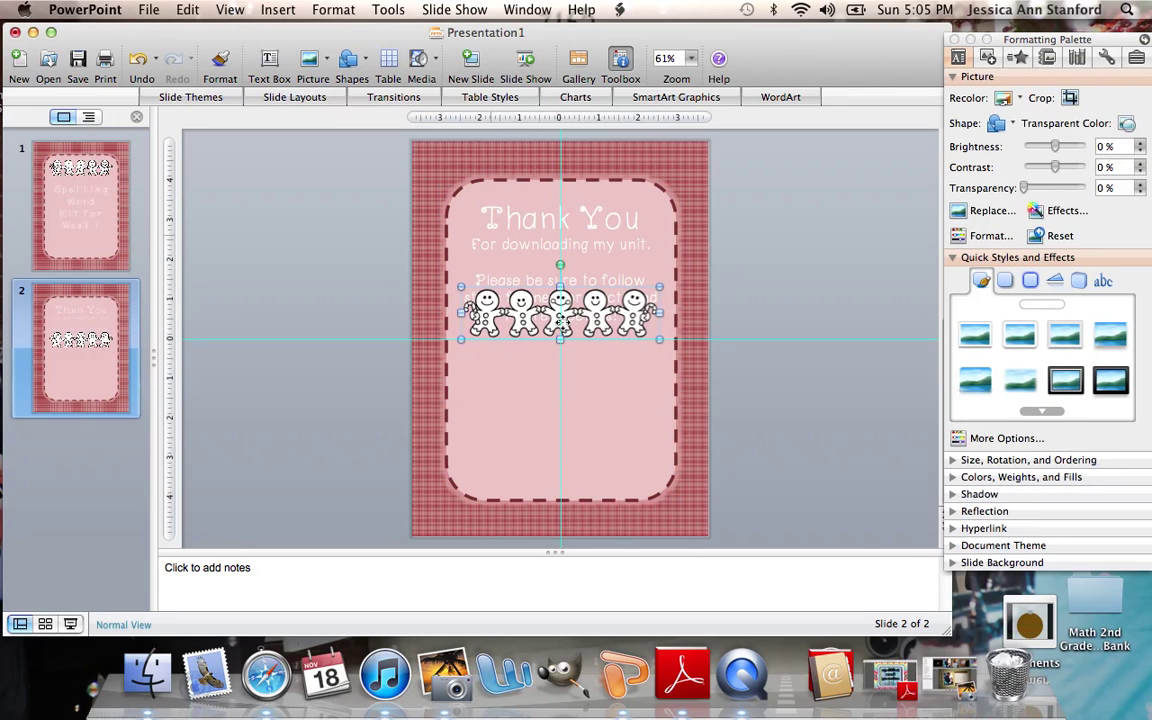
drag(563, 320, 560, 465)
click(527, 365)
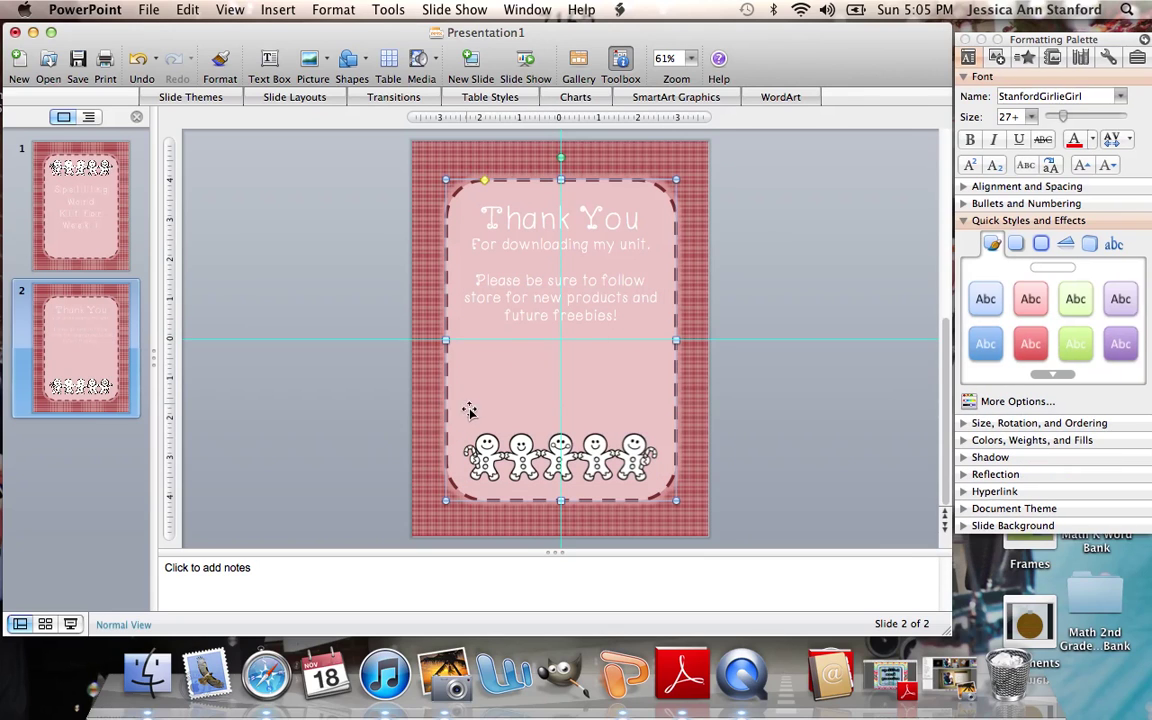
click(520, 455)
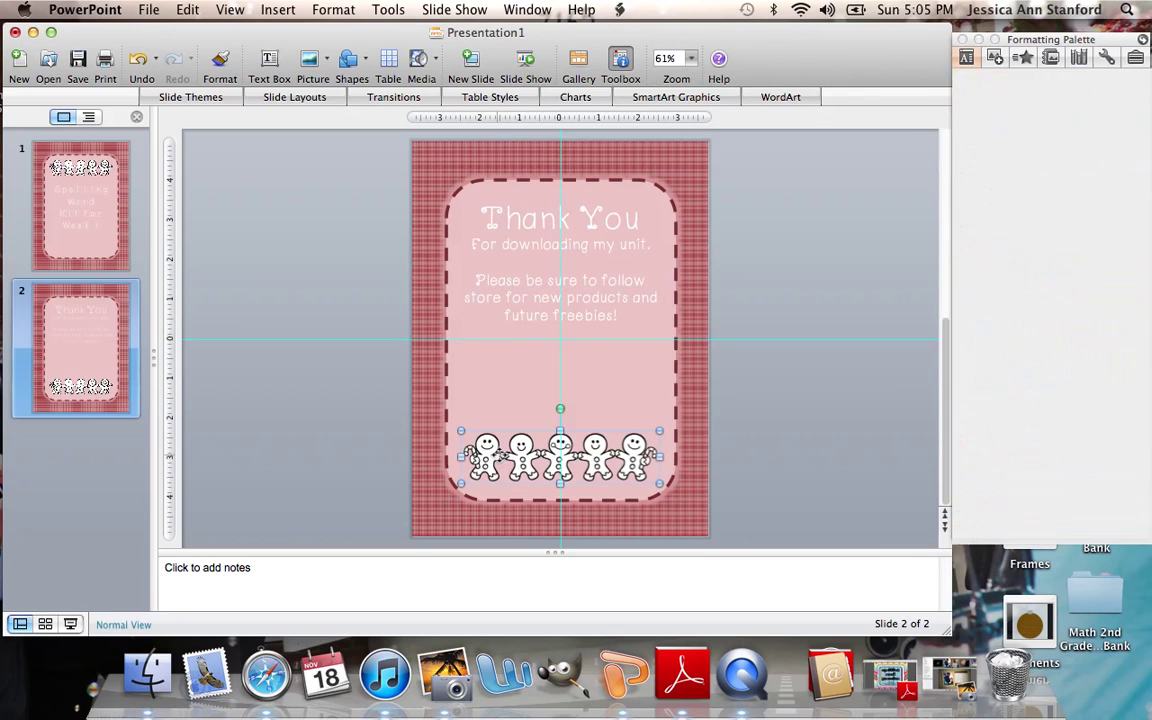
Add a 'Graphics By:' line after 'future freebies!' in the message.
click(566, 319)
double_click(585, 316)
click(607, 319)
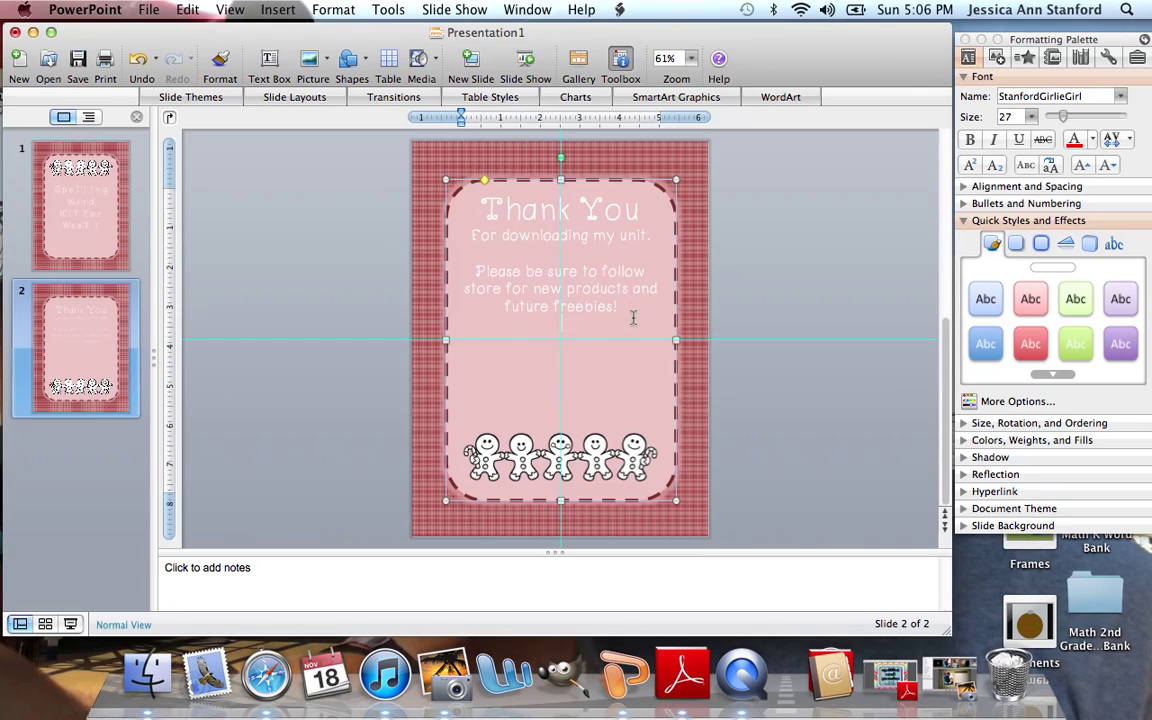
key(Return)
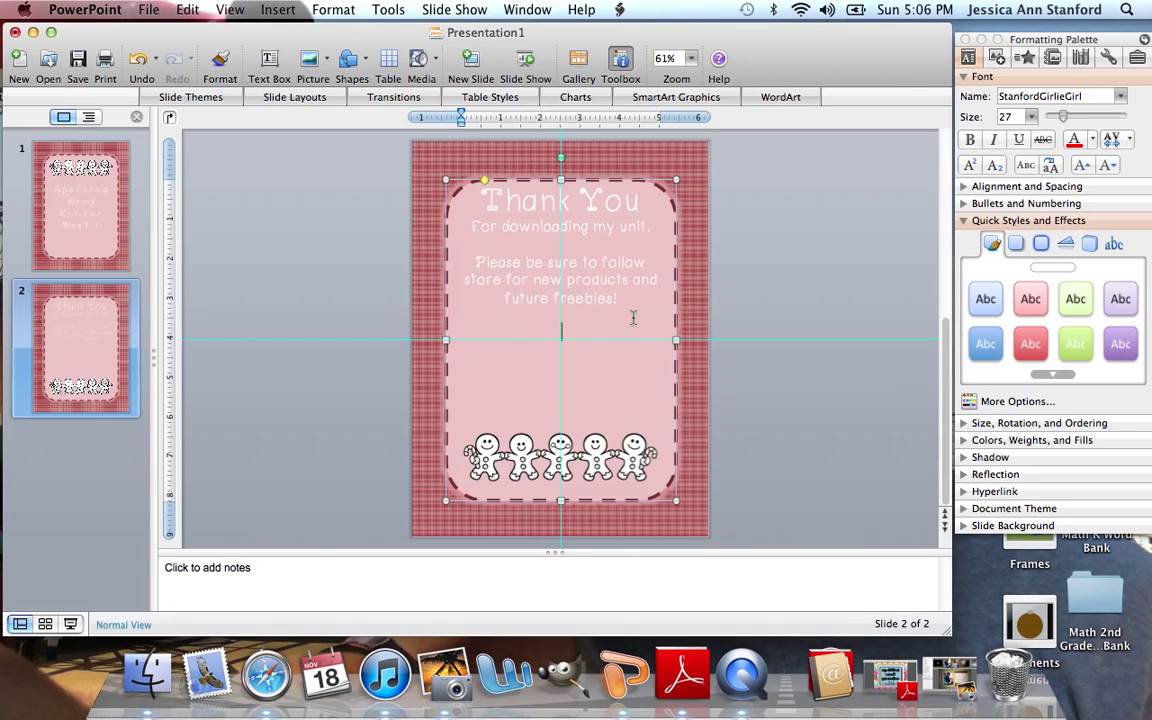
text(Graphics By:)
key(Return)
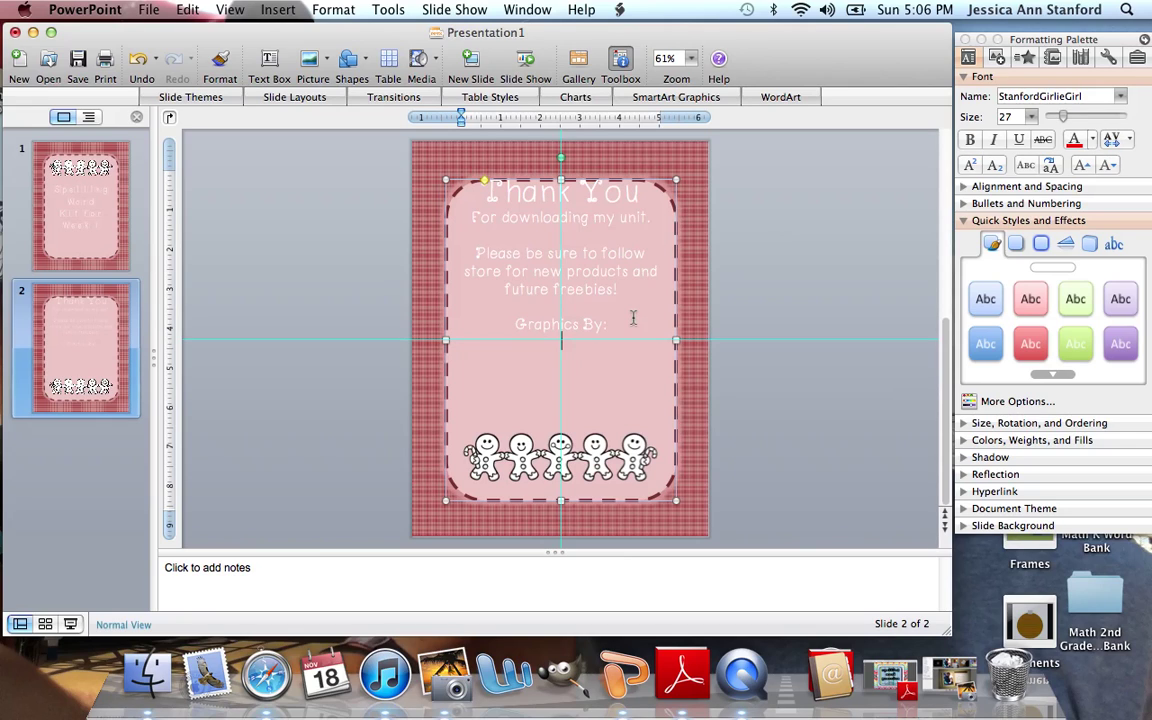
Type the credit 'Backgrounds and Fonts By ME' under Graphics By:.
text(Backgrounds and)
key(BackSpace)
key(BackSpace)
key(BackSpace)
key(BackSpace)
key(BackSpace)
key(BackSpace)
key(BackSpace)
text(ds and Fonts)
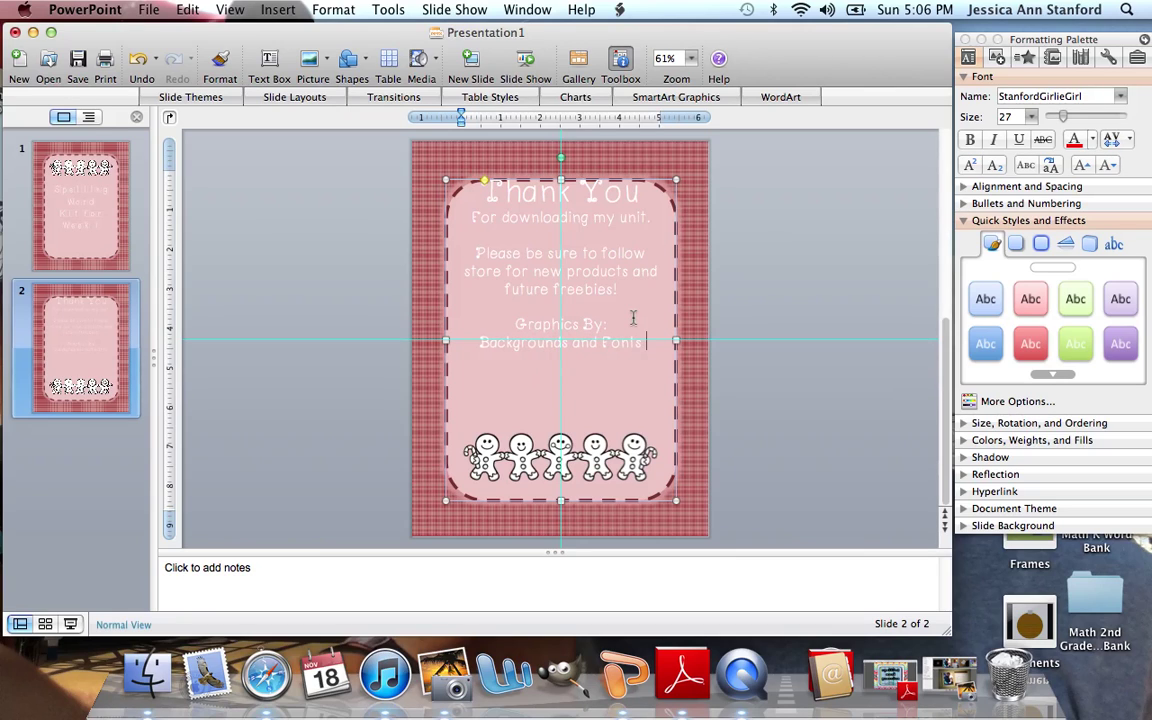
text( By ME)
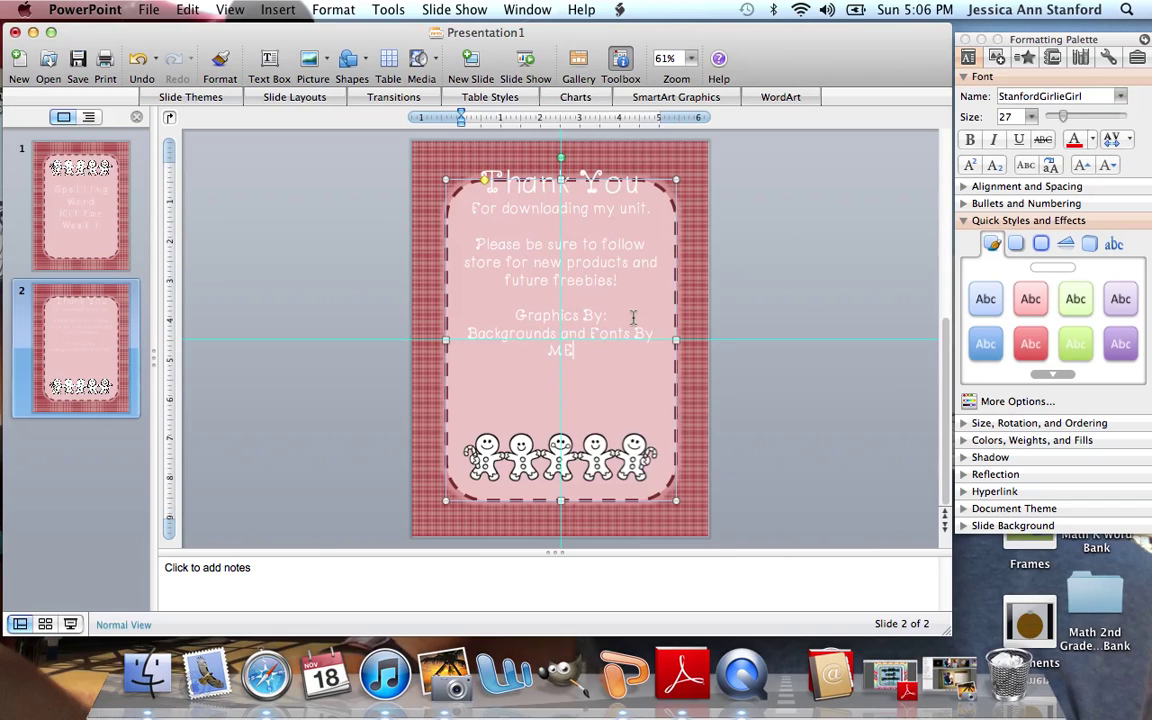
Insert an empty line above 'Thank You' to push the slide 2 text down.
click(478, 192)
key(Return)
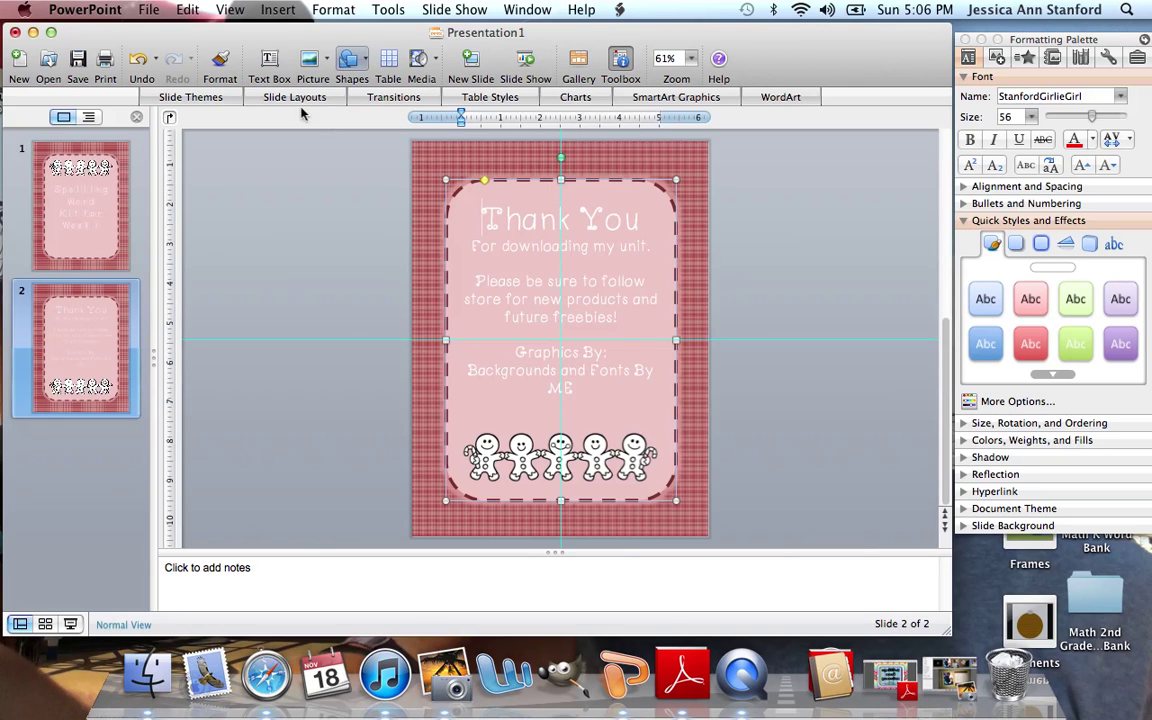
click(124, 400)
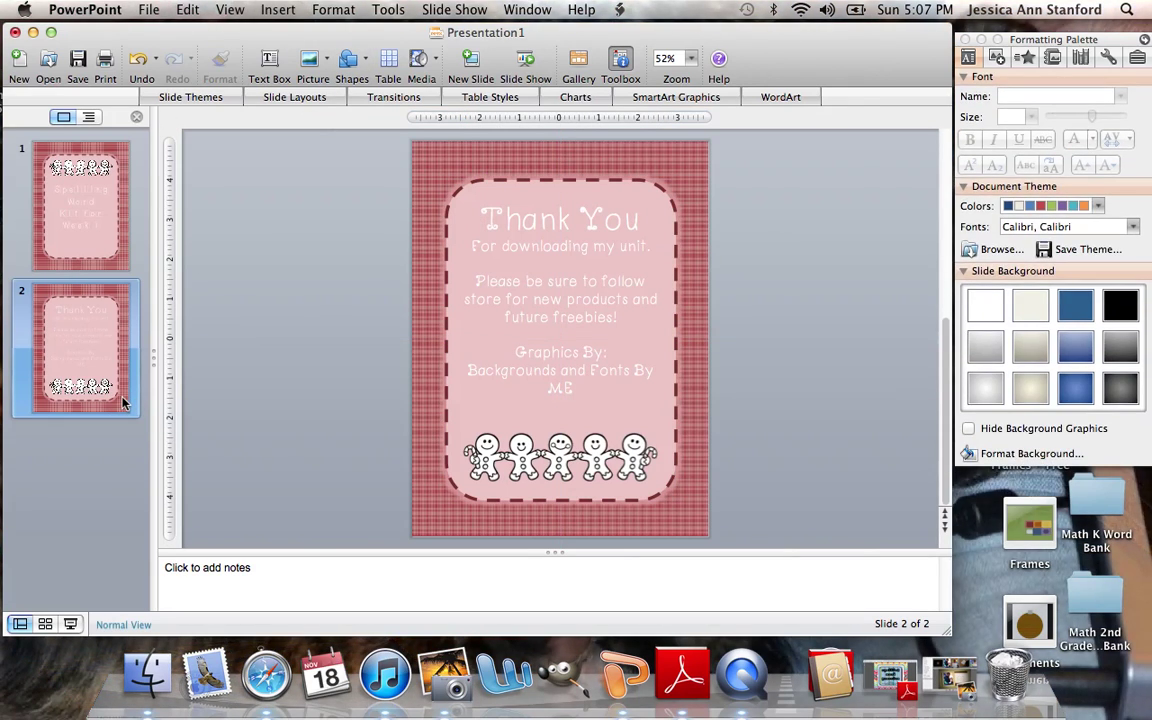
Duplicate slide 2 as slide 3, then remove the gingerbread picture and all the text.
key(super+d)
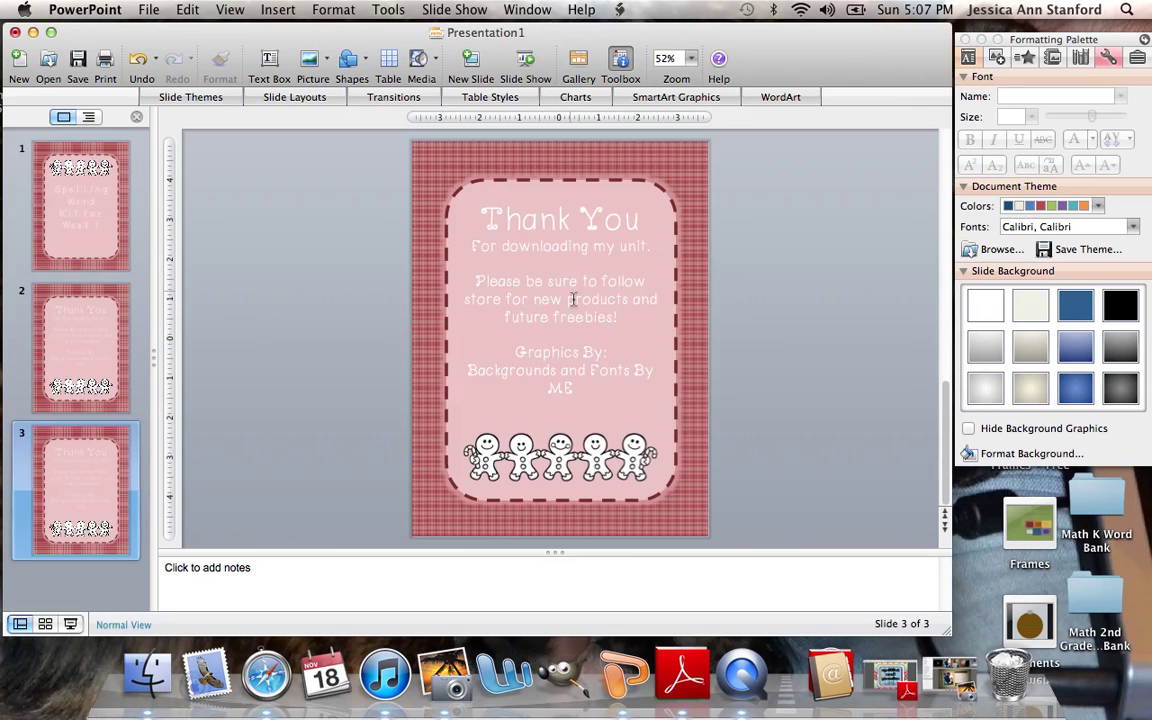
click(640, 442)
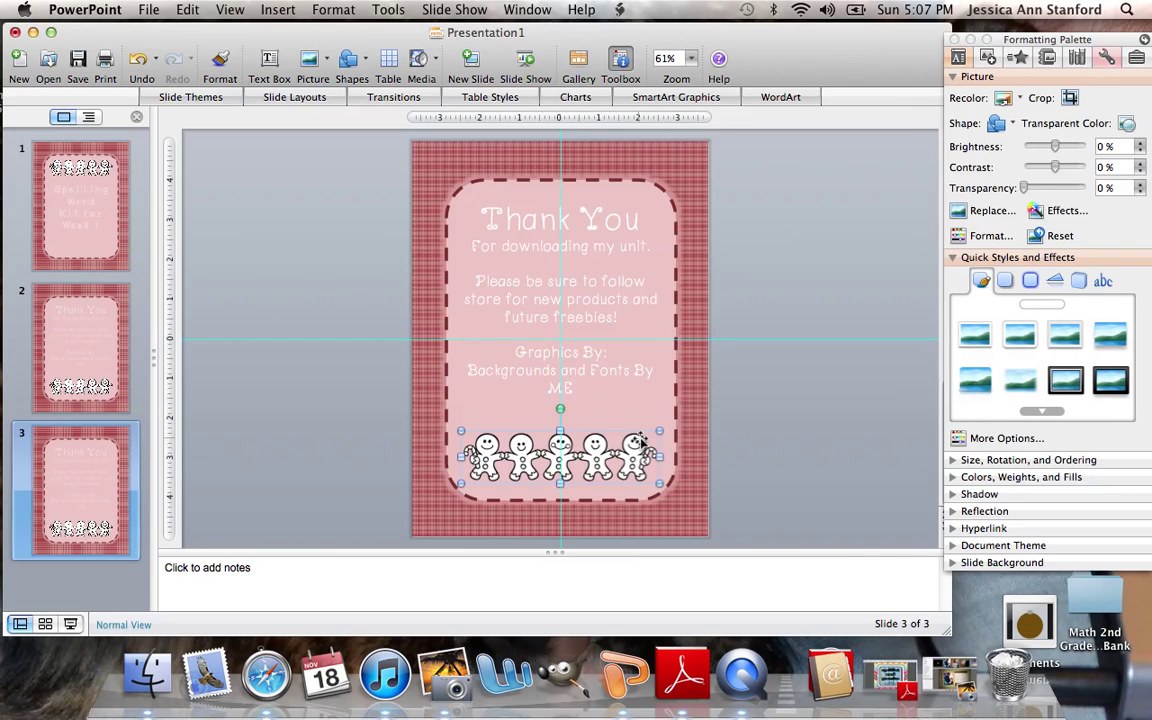
key(Delete)
drag(580, 392, 492, 226)
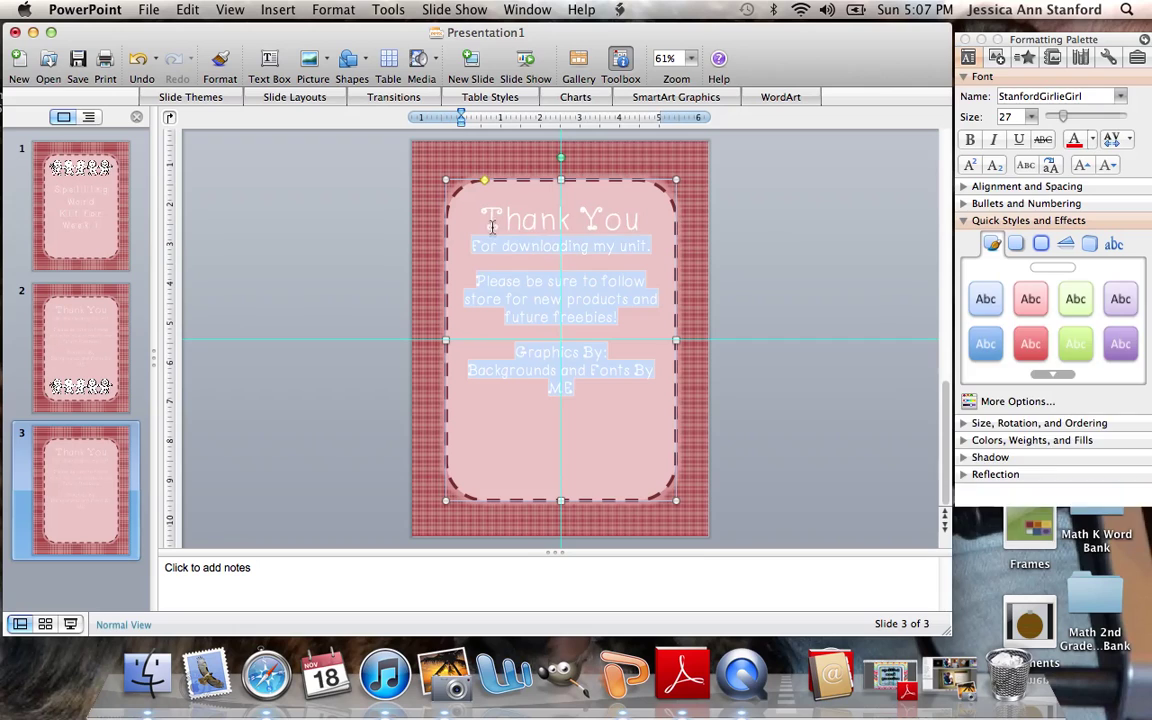
key(Delete)
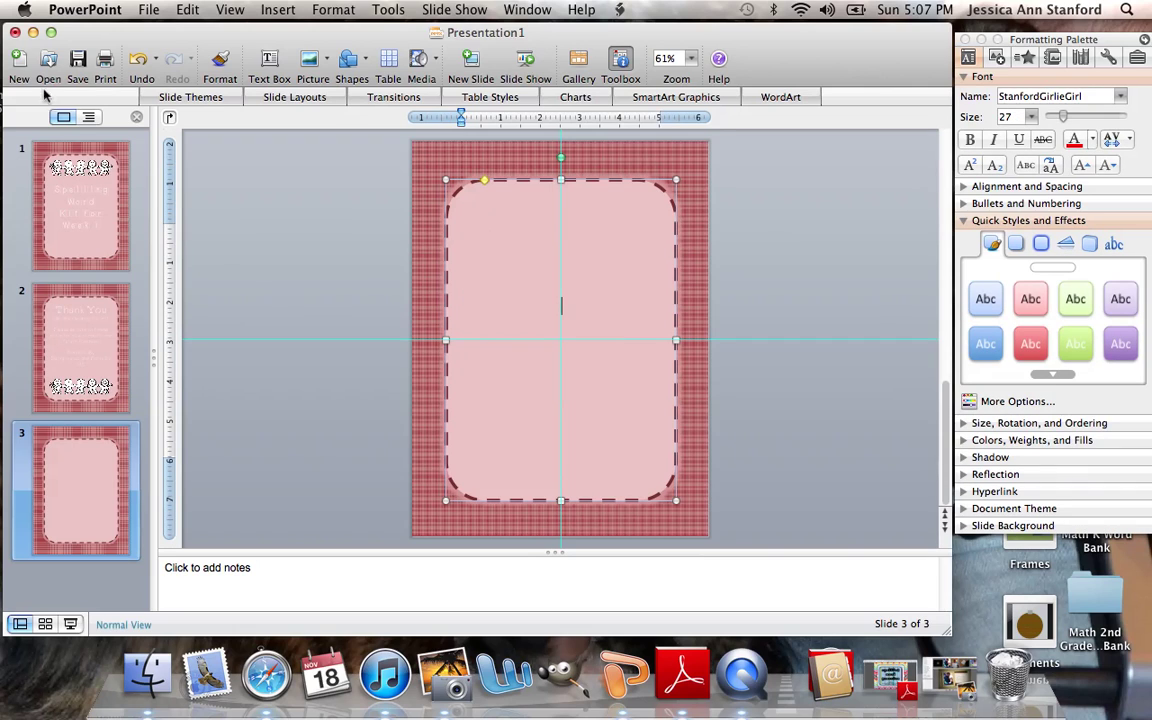
Draw a straight horizontal line near the top of the pink panel.
click(351, 62)
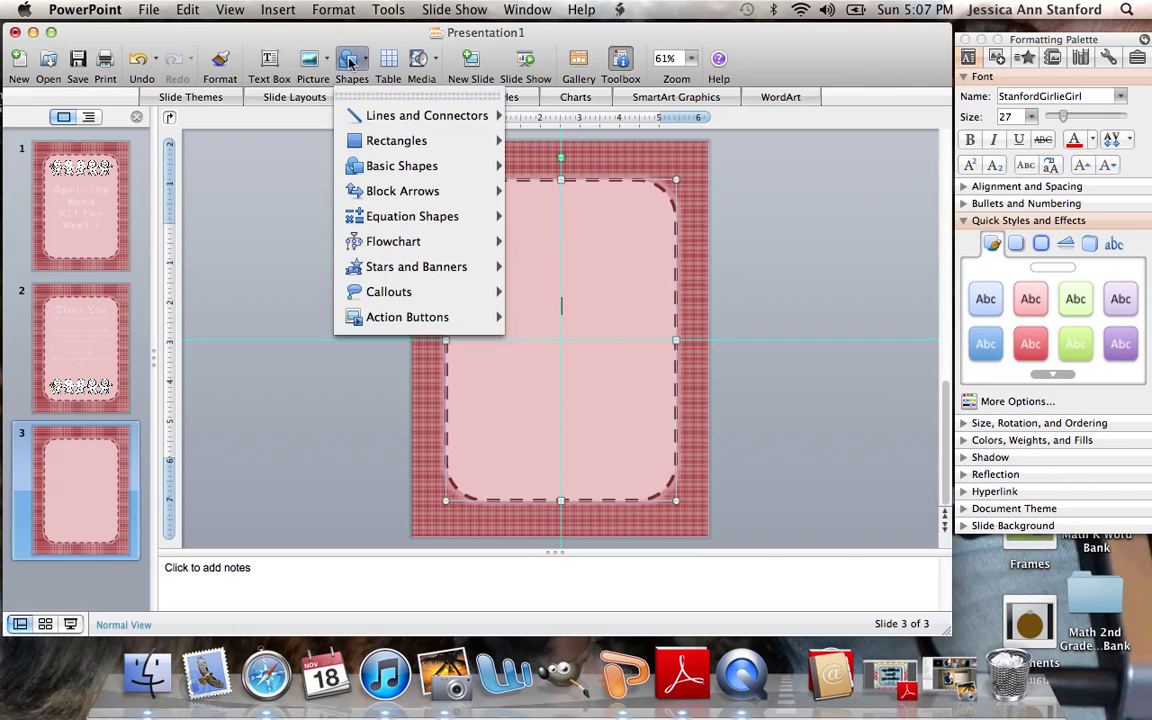
mouse_move(345, 115)
click(520, 133)
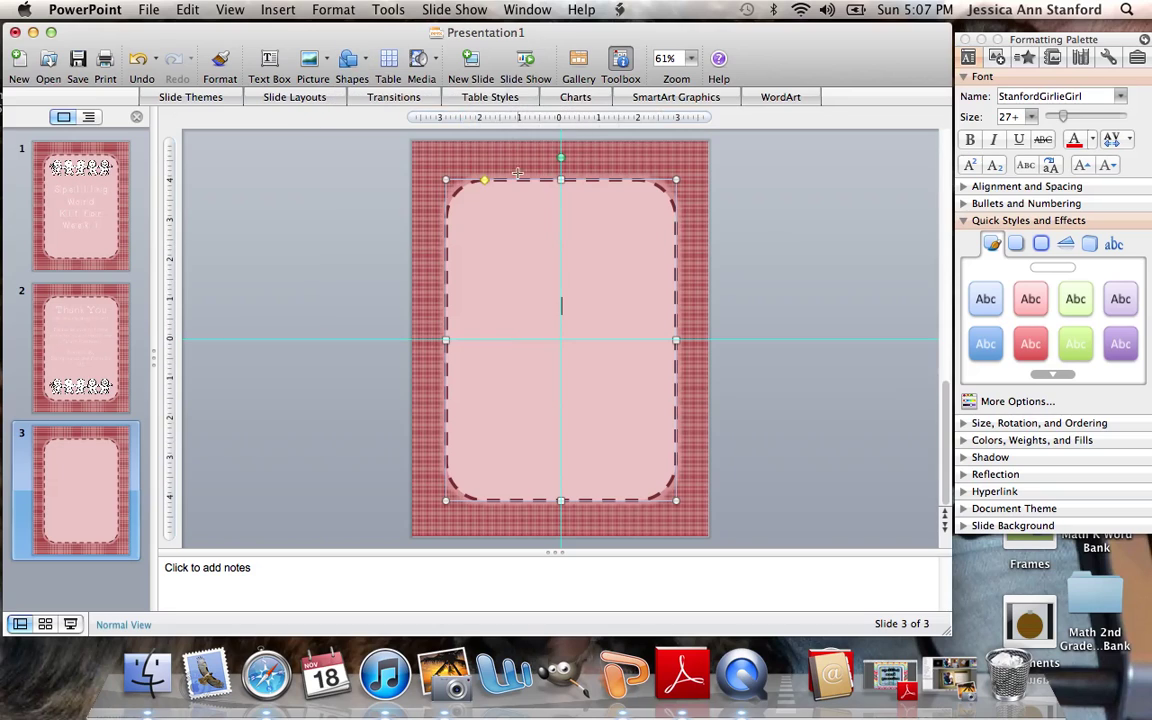
drag(491, 217, 652, 219)
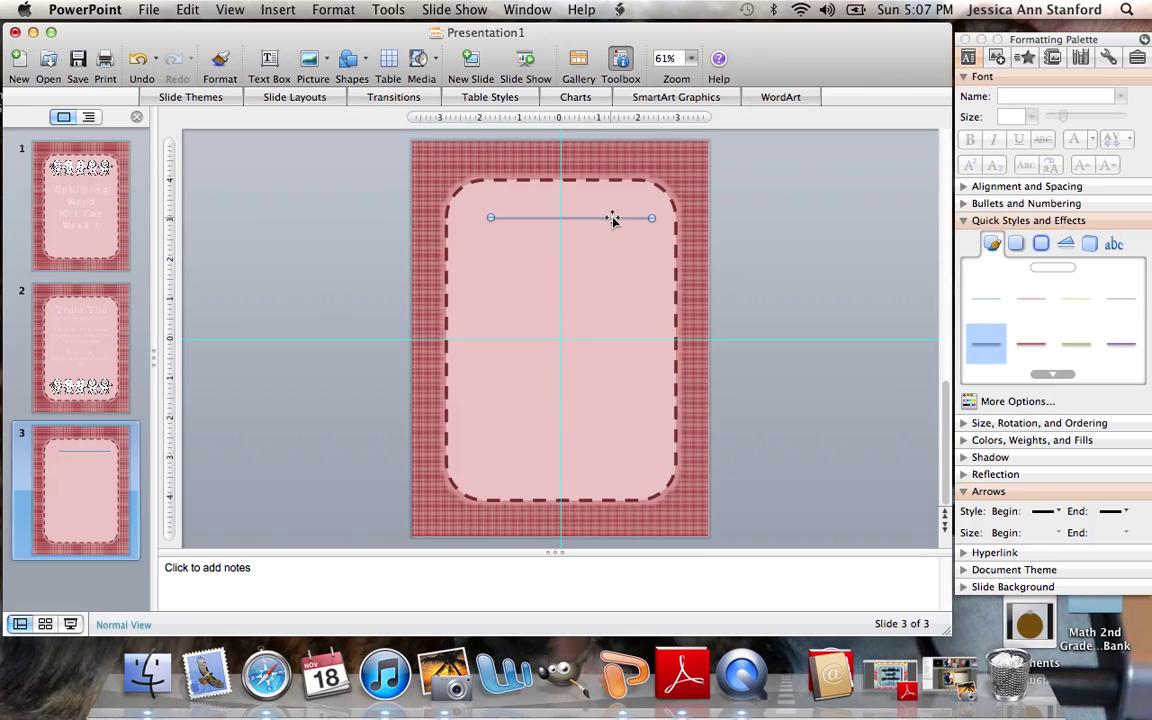
Set the horizontal name line's colour to black in Format Shape.
double_click(612, 217)
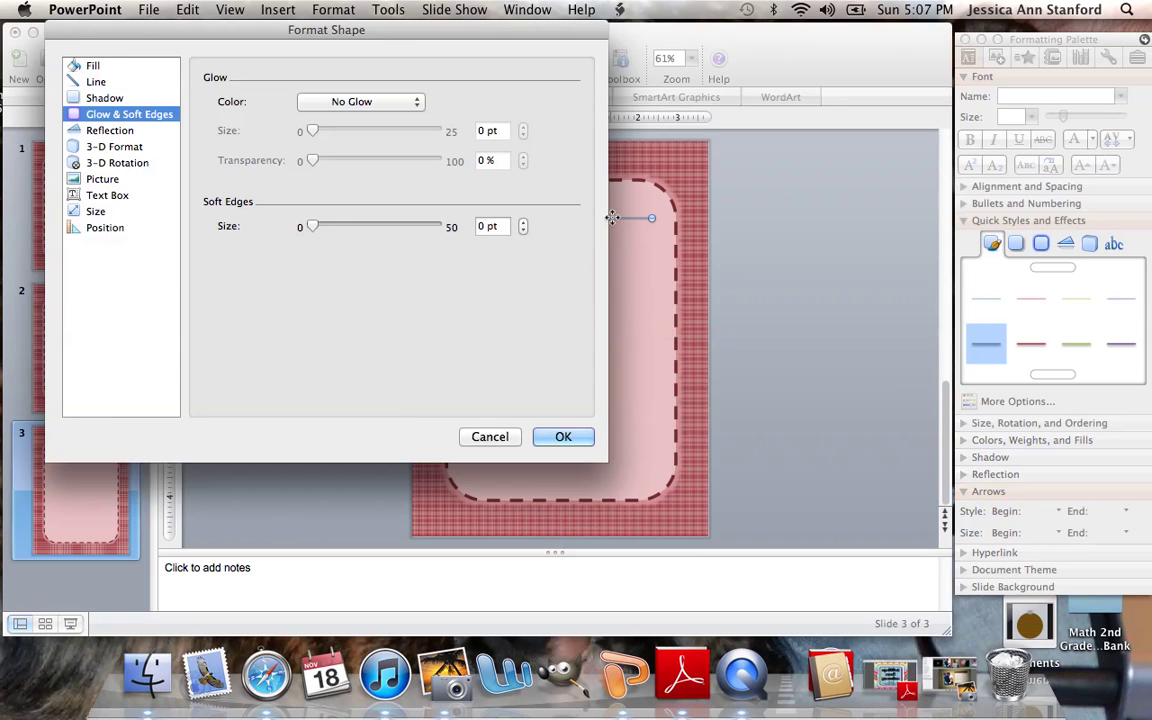
click(142, 83)
click(292, 82)
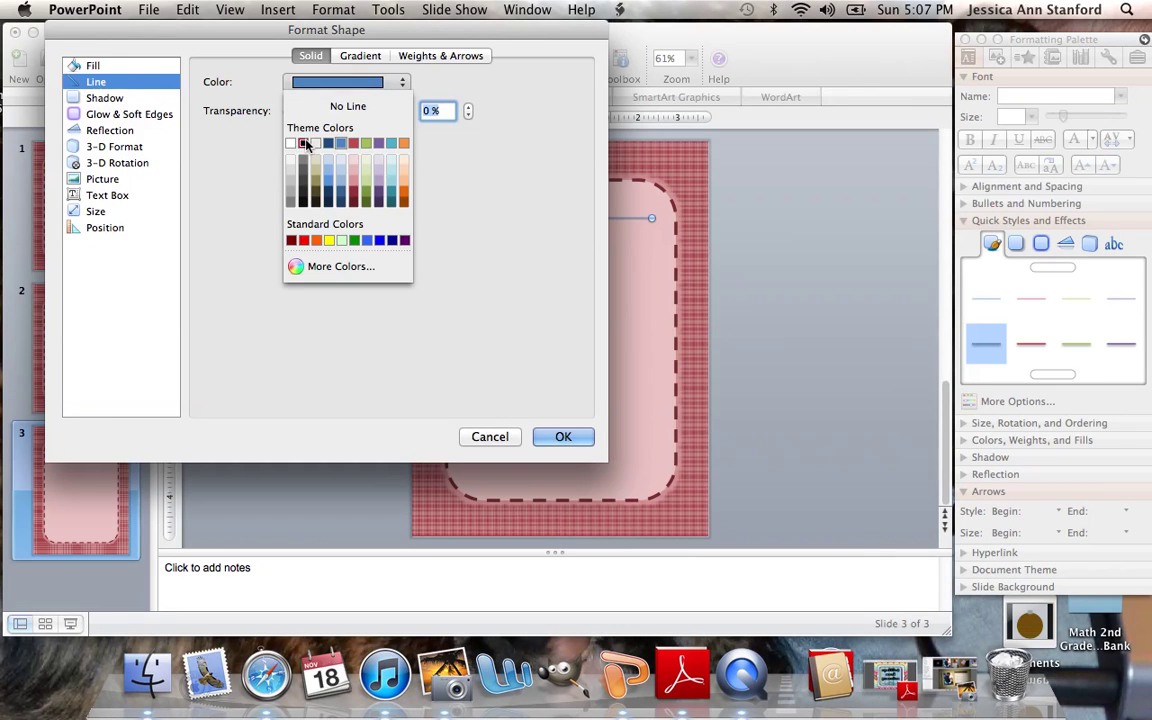
click(275, 130)
click(561, 437)
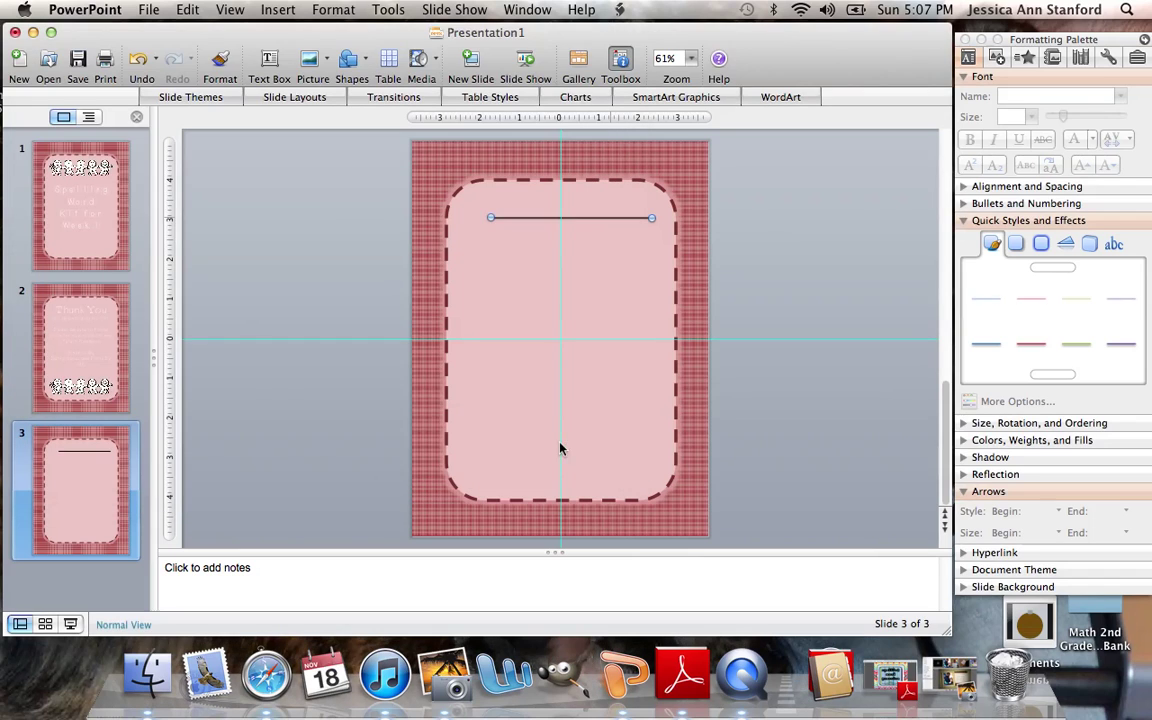
click(836, 327)
click(266, 60)
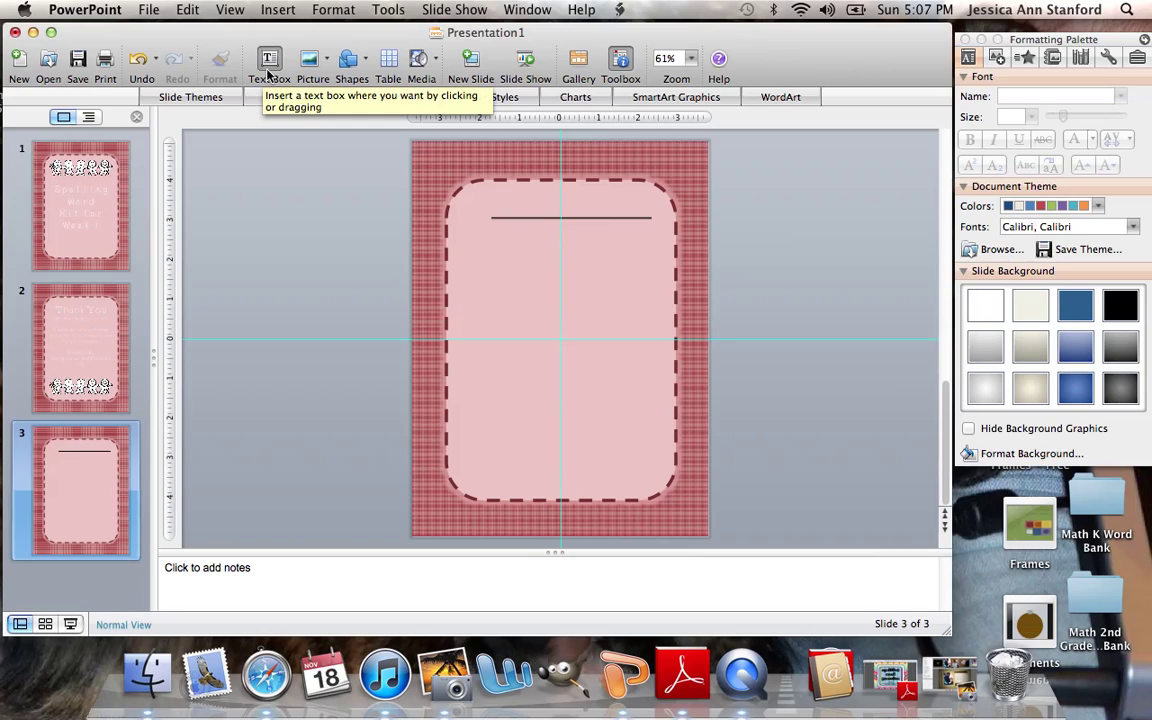
click(268, 72)
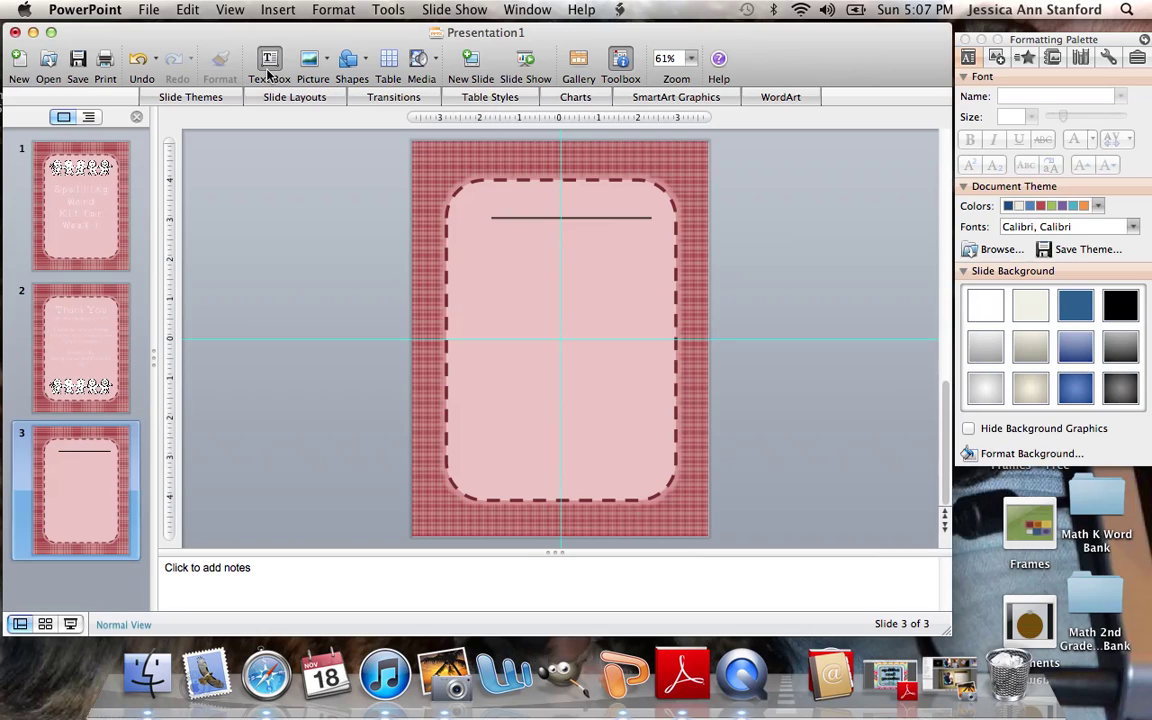